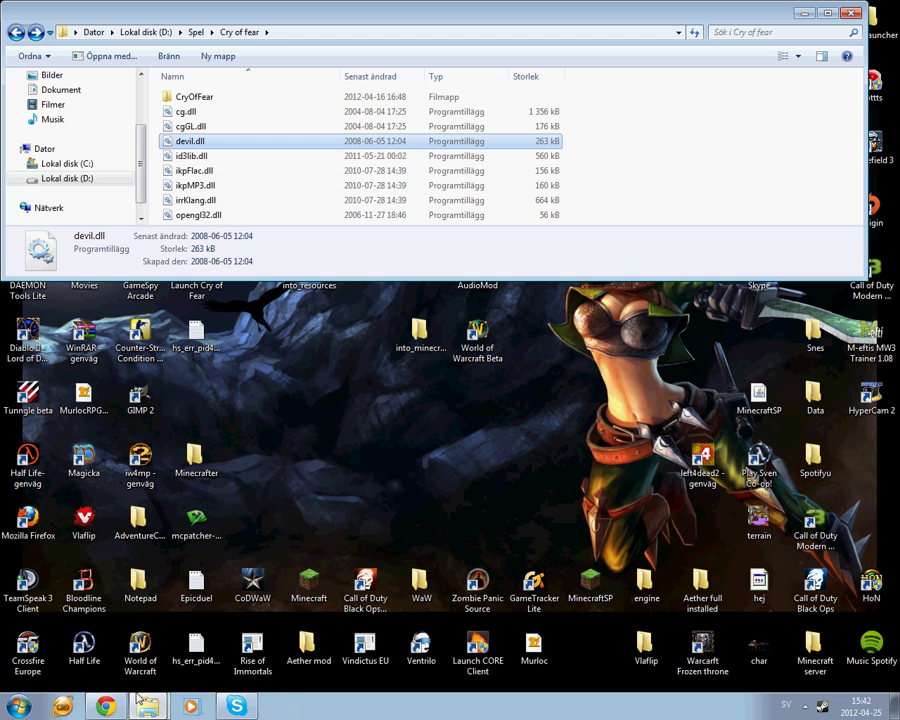
# Reopen the Counter-Strike LH 2011 folder window from the taskbar and browse its files.
pyautogui.click(146, 708)
pyautogui.moveTo(146, 674)
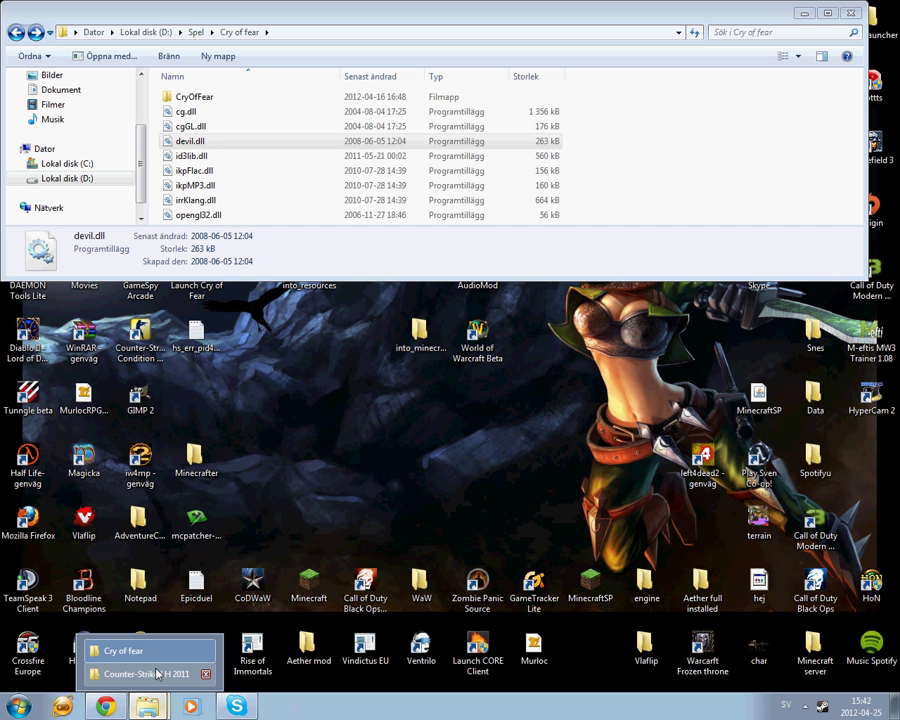
pyautogui.click(157, 673)
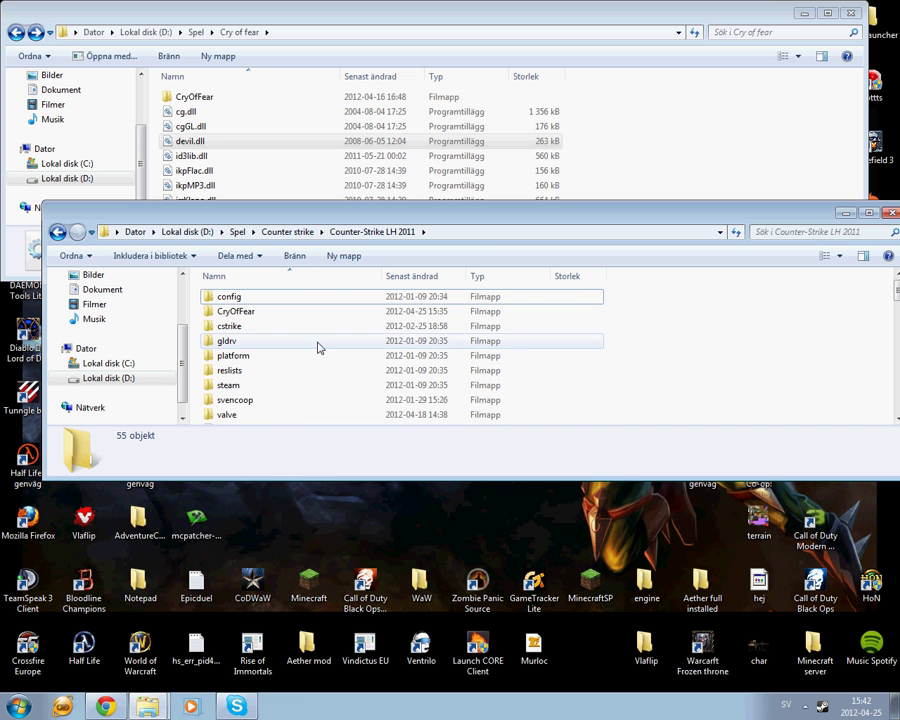
pyautogui.scroll(-2, 315, 345)
pyautogui.scroll(-4, 313, 350)
pyautogui.scroll(-1, 320, 365)
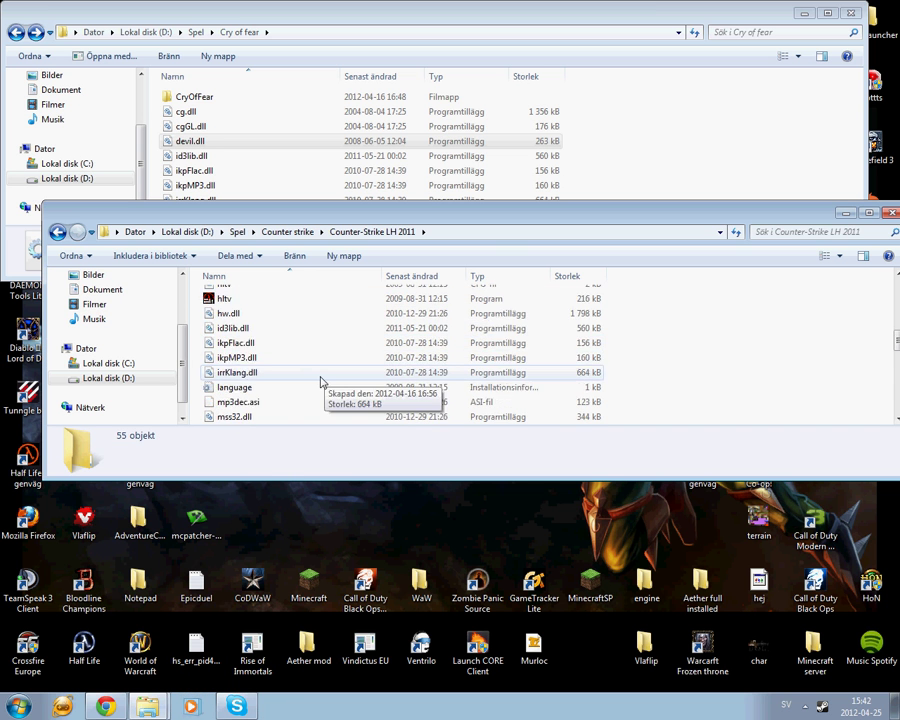
pyautogui.scroll(9, 322, 380)
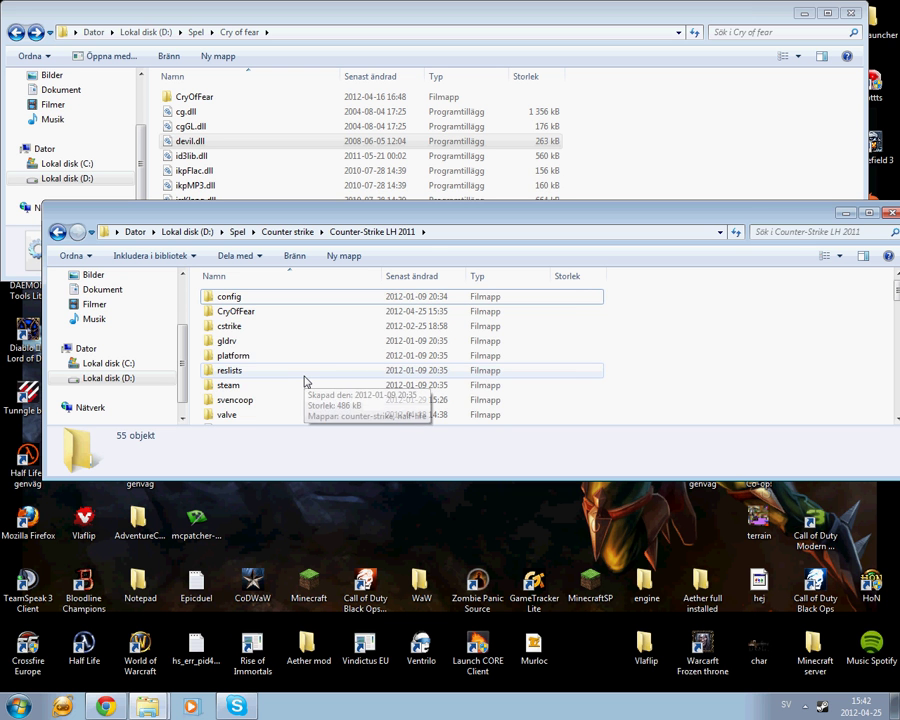
pyautogui.scroll(-5, 306, 385)
pyautogui.scroll(5, 309, 370)
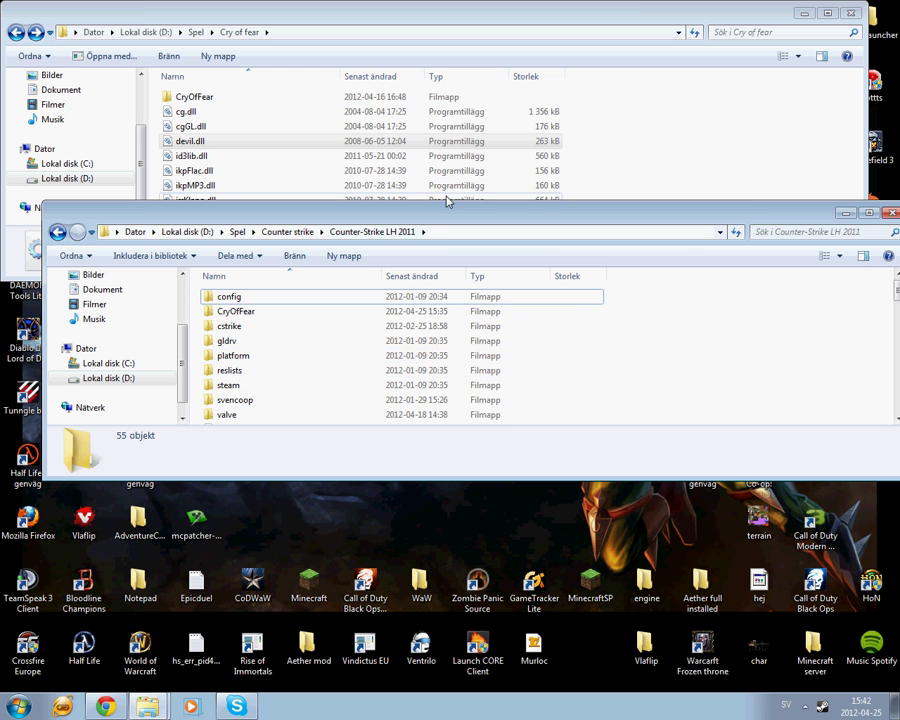
# Hide the folder and the Hotfile browser, then restore the Counter-Strike LH 2011 window.
pyautogui.click(845, 217)
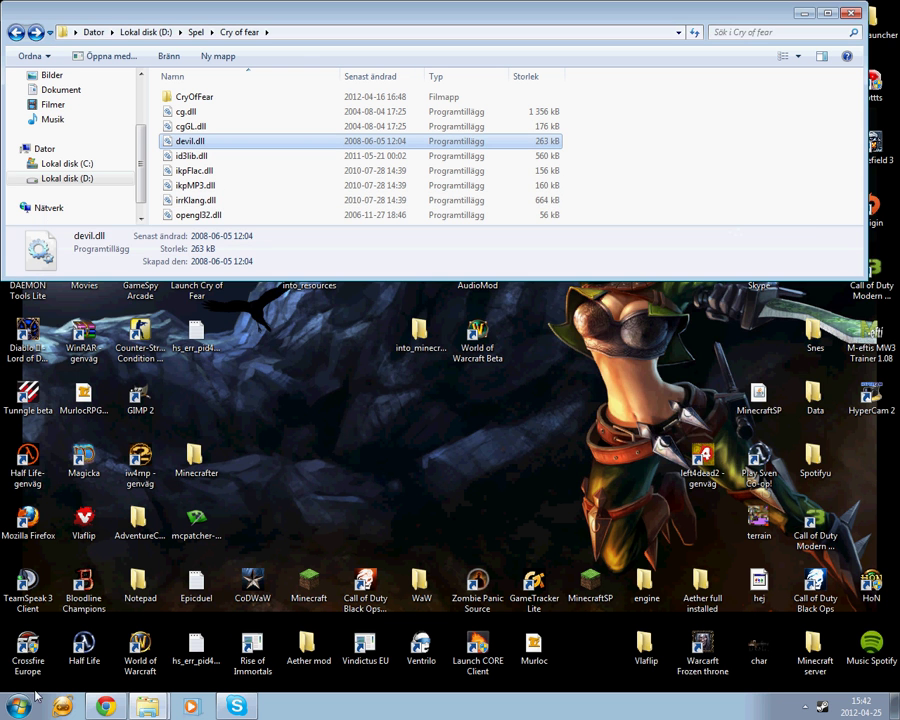
pyautogui.click(100, 710)
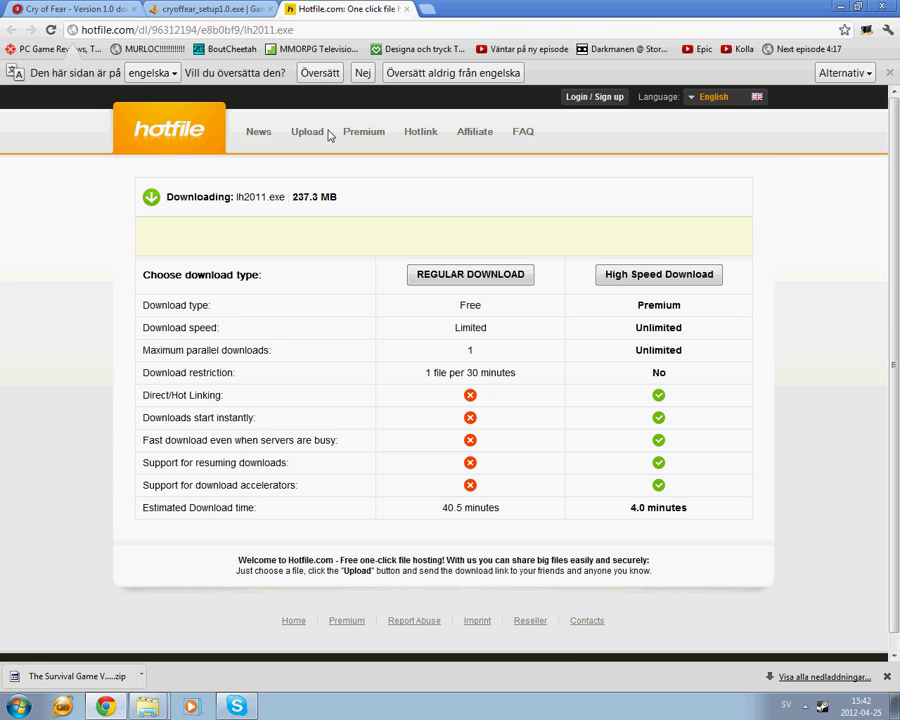
pyautogui.click(841, 6)
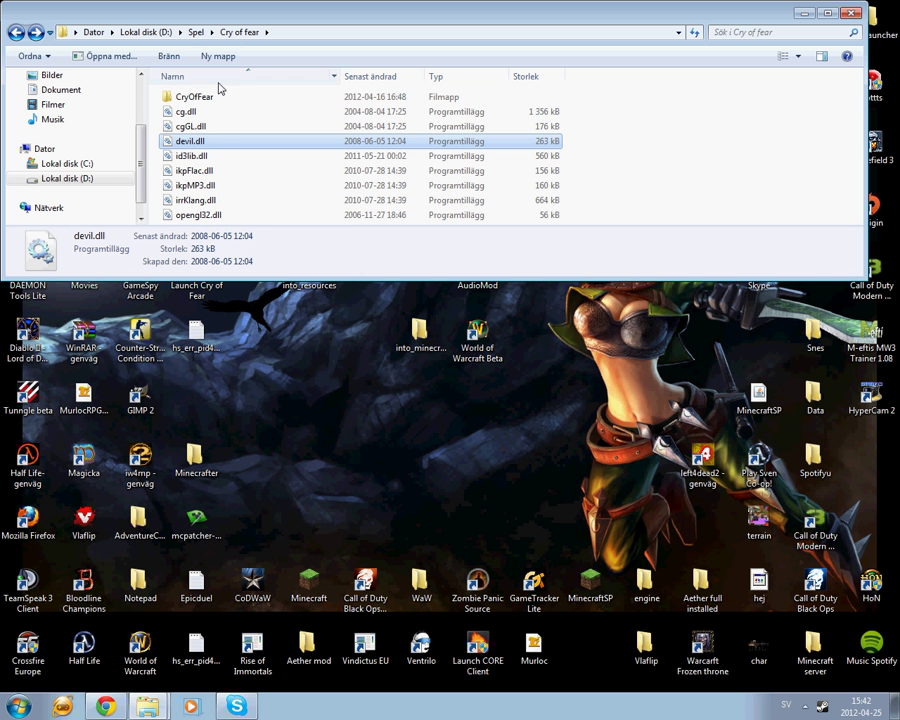
pyautogui.click(147, 706)
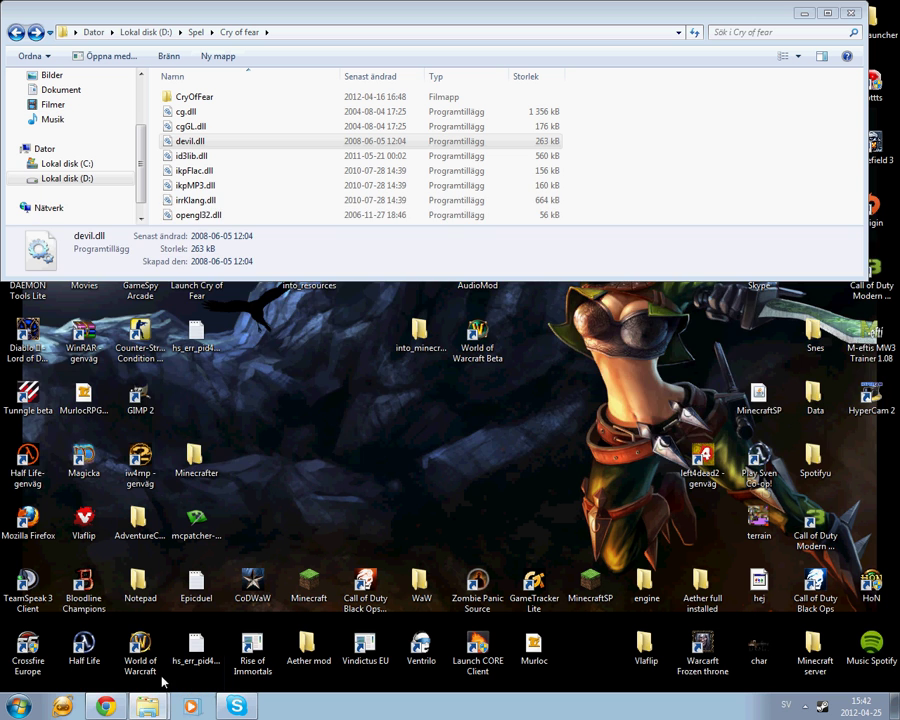
pyautogui.scroll(-4, 420, 330)
pyautogui.scroll(-8, 297, 376)
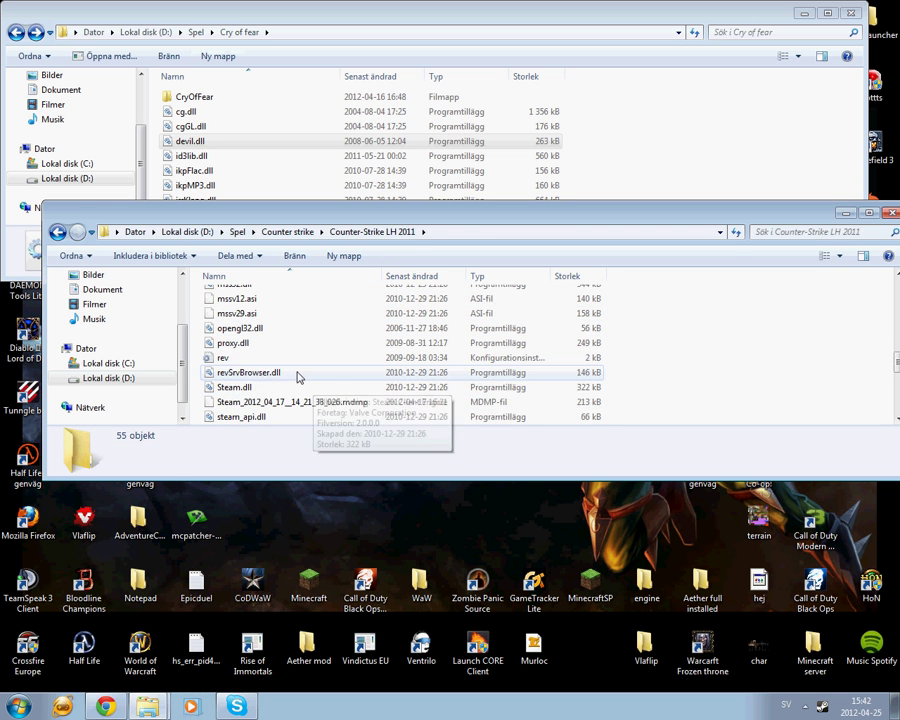
pyautogui.scroll(6, 290, 380)
# Select the hl program file and move the window down-right beside the Cry of fear folder.
pyautogui.click(209, 381)
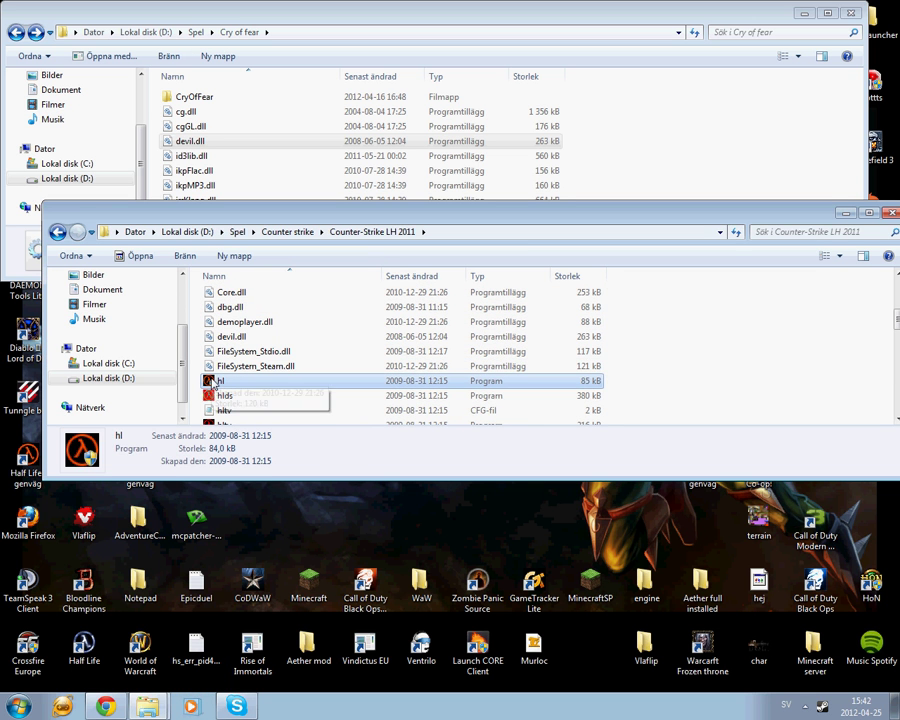
pyautogui.moveTo(633, 373); pyautogui.dragTo(545, 418)
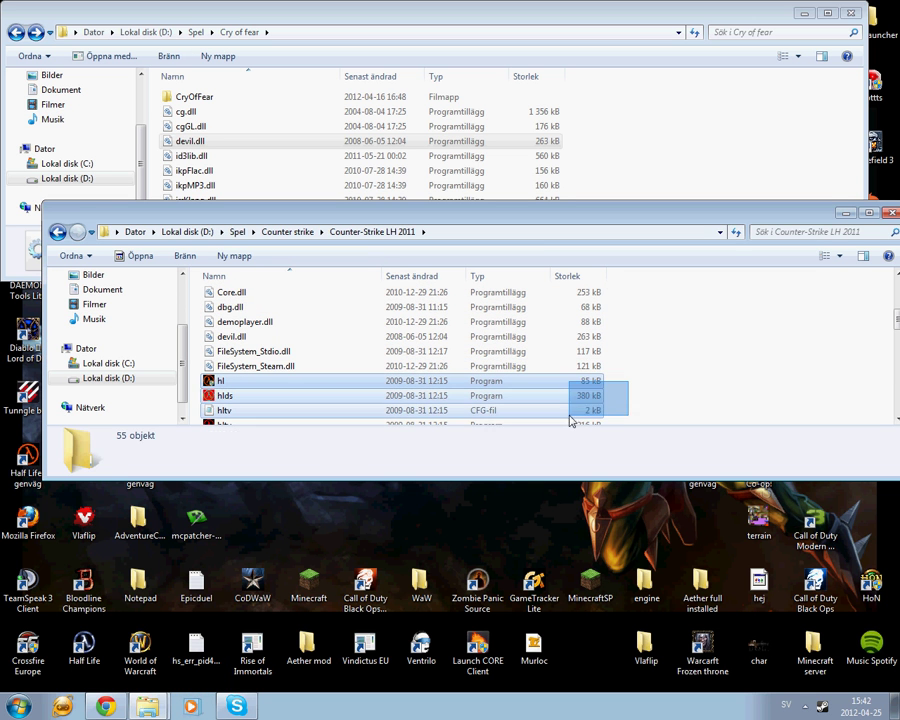
pyautogui.click(220, 374)
pyautogui.moveTo(194, 367); pyautogui.dragTo(220, 381)
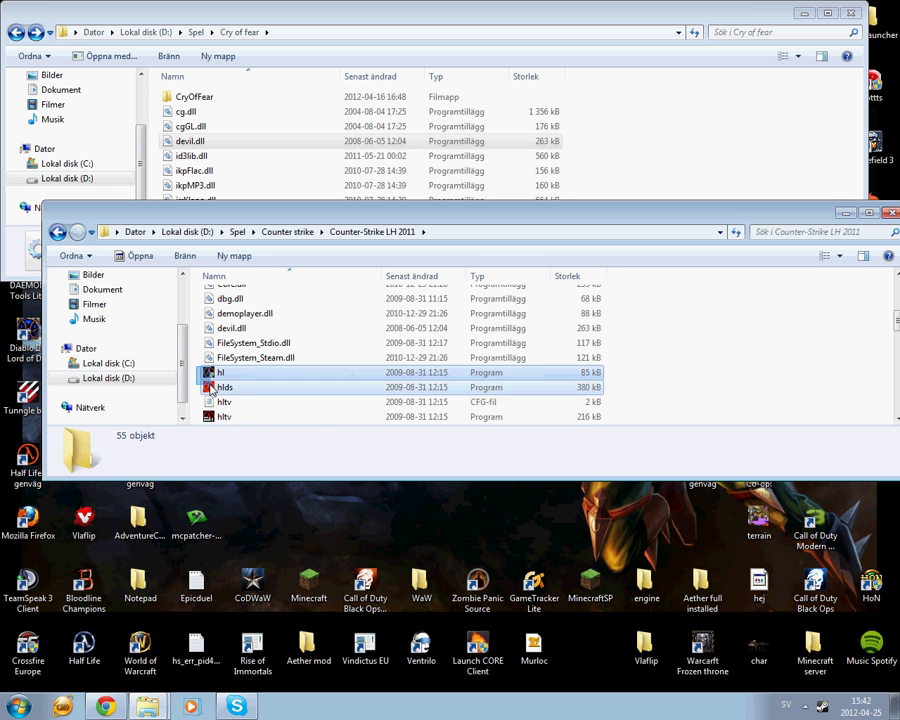
pyautogui.scroll(-5, 208, 377)
pyautogui.scroll(4, 220, 350)
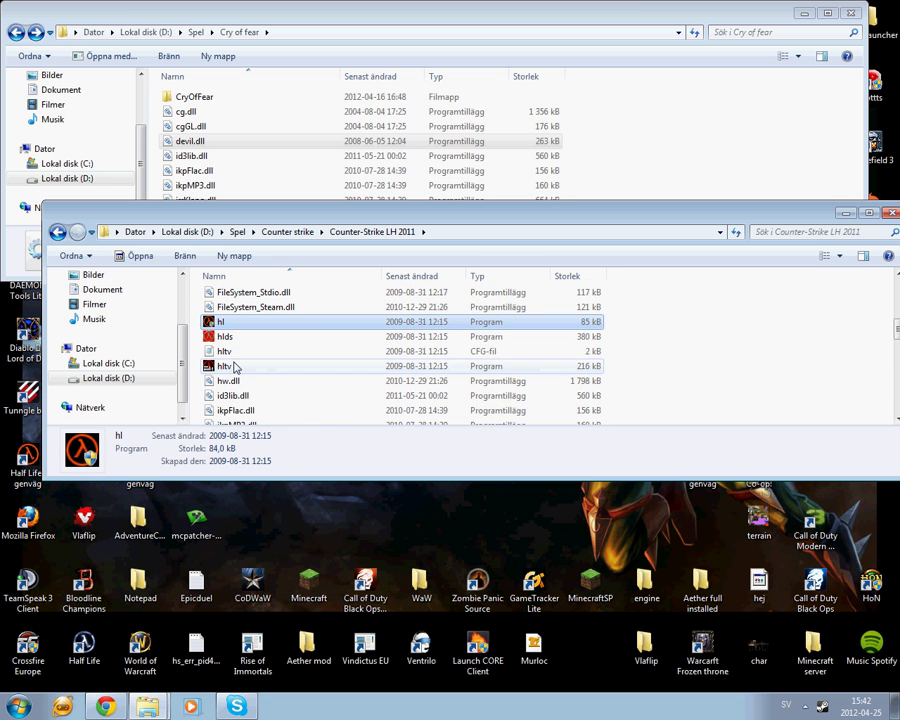
pyautogui.moveTo(305, 214); pyautogui.dragTo(455, 294)
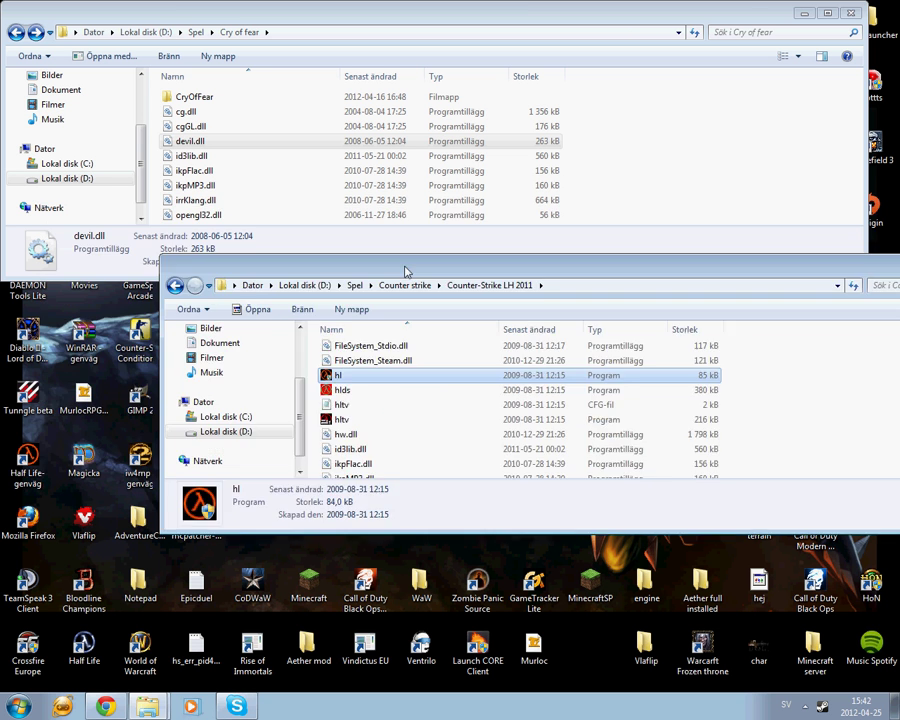
pyautogui.click(300, 170)
# Snap the Cry of fear folder window to the right half of the screen.
pyautogui.rightClick(366, 388)
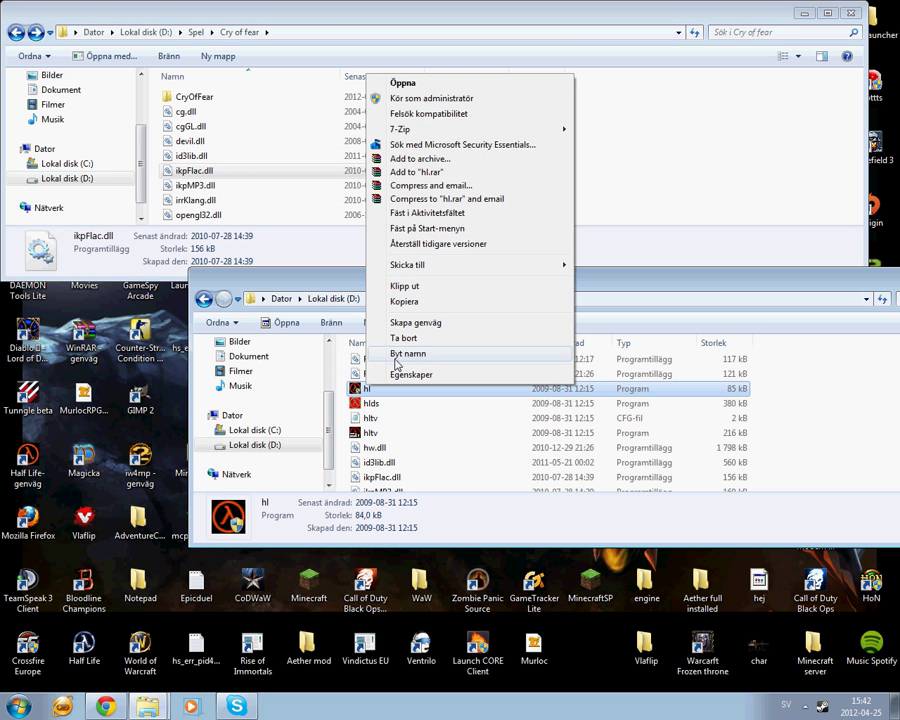
pyautogui.moveTo(468, 265)
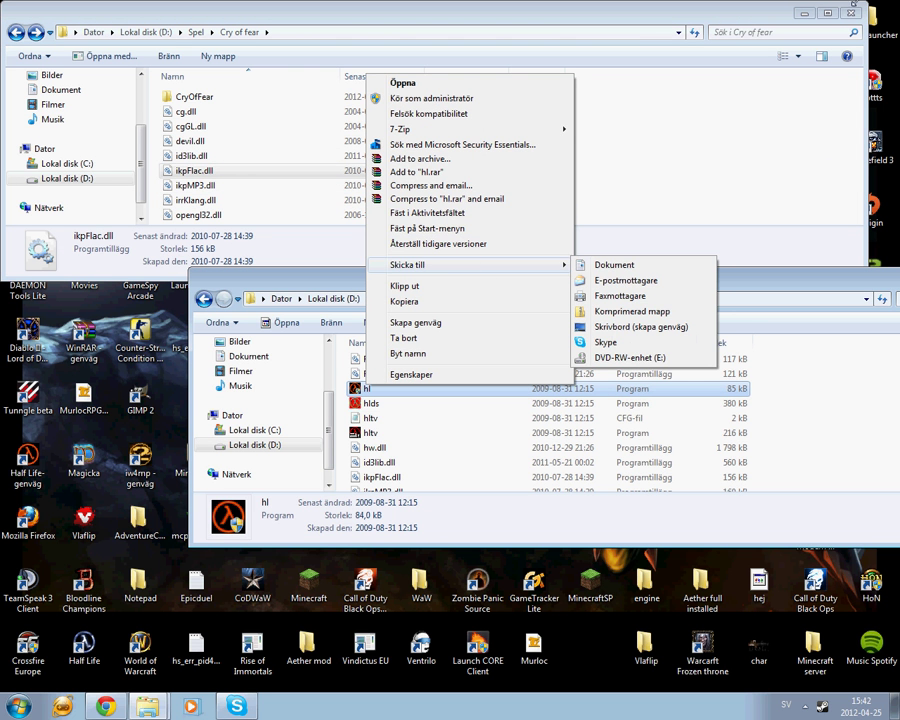
pyautogui.click(678, 147)
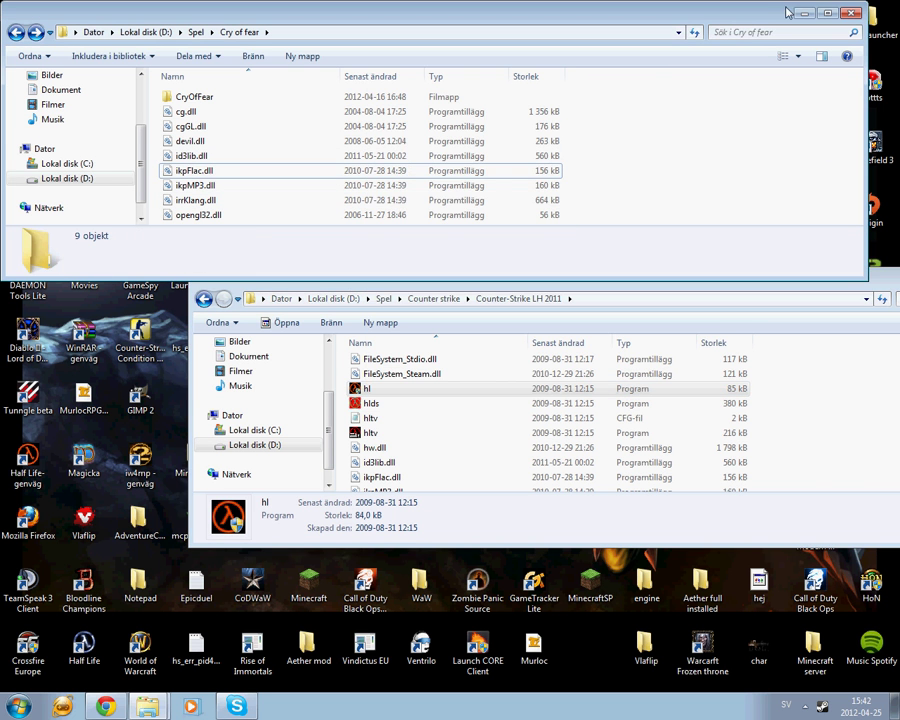
pyautogui.press('super+Right')
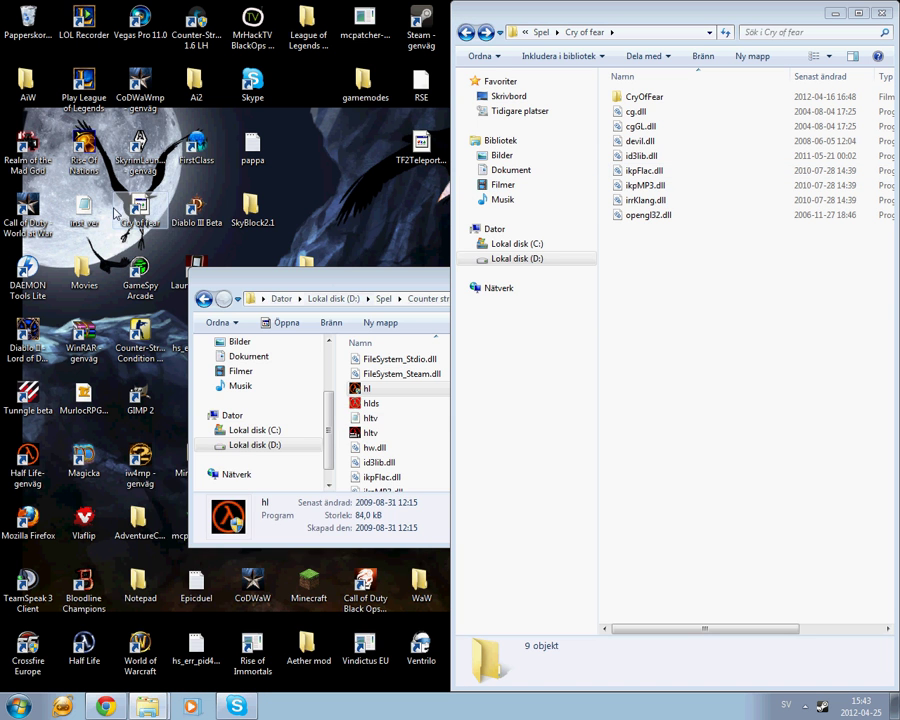
# Inspect the Cry of fear shortcut's properties, then maximize the Cry of fear folder.
pyautogui.rightClick(148, 214)
pyautogui.click(193, 536)
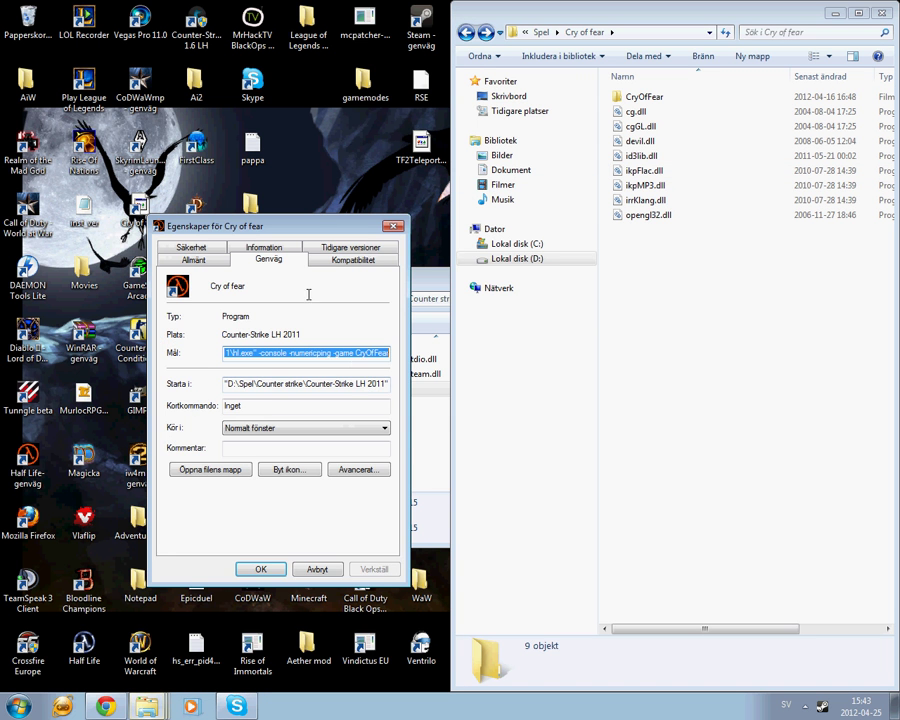
pyautogui.click(394, 226)
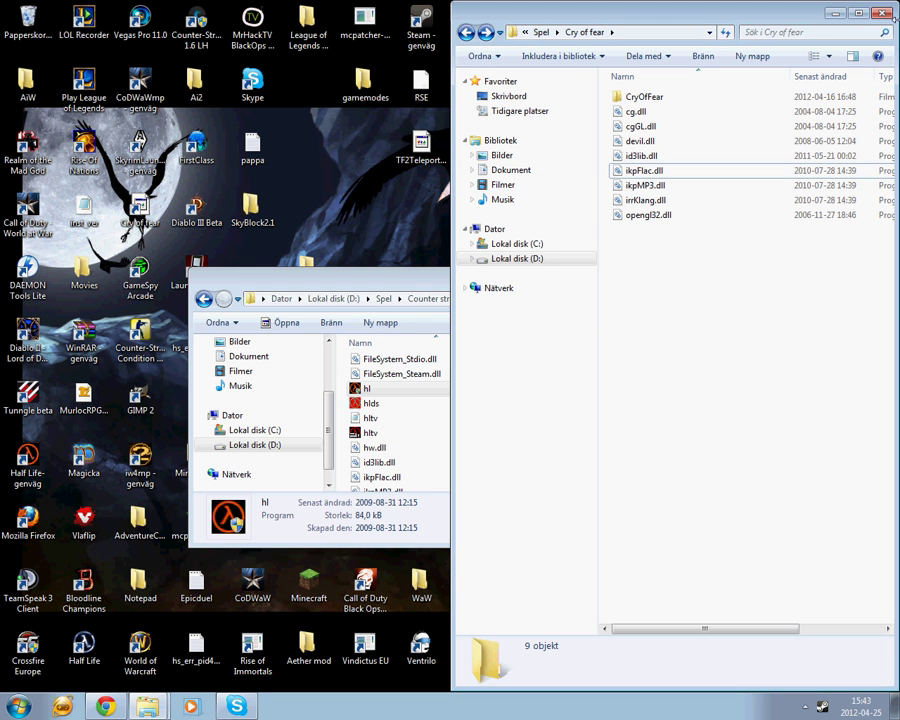
pyautogui.click(858, 14)
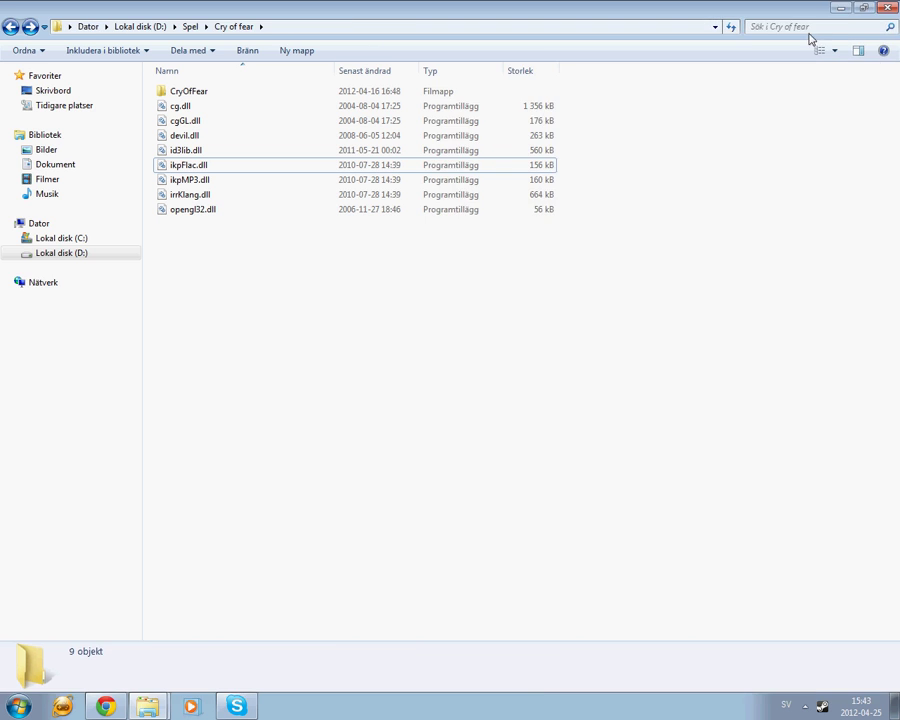
pyautogui.click(864, 9)
pyautogui.moveTo(576, 26); pyautogui.dragTo(810, 333)
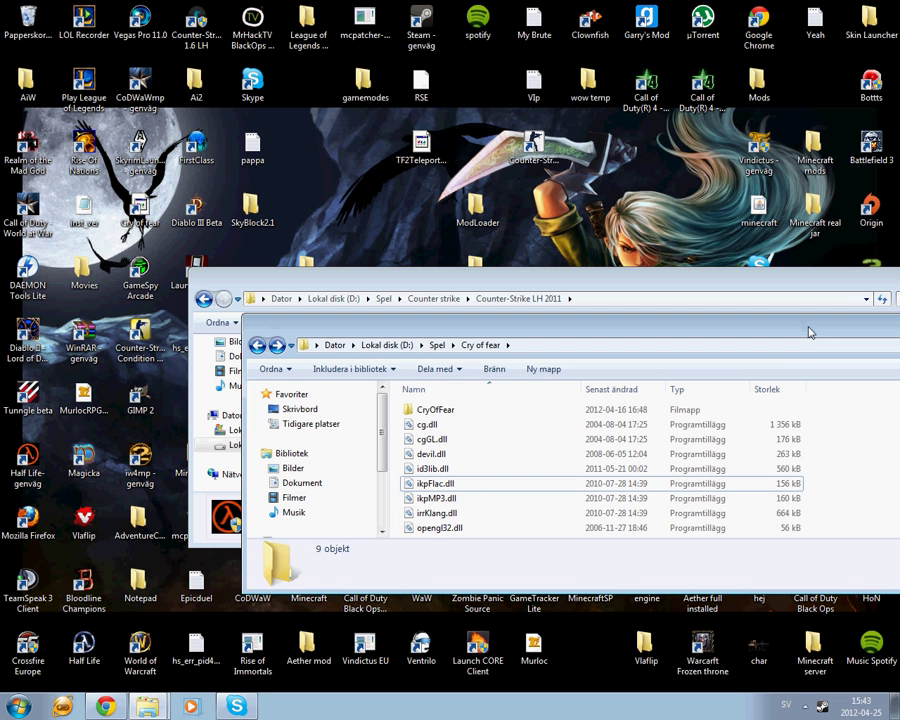
pyautogui.rightClick(388, 193)
pyautogui.moveTo(470, 346)
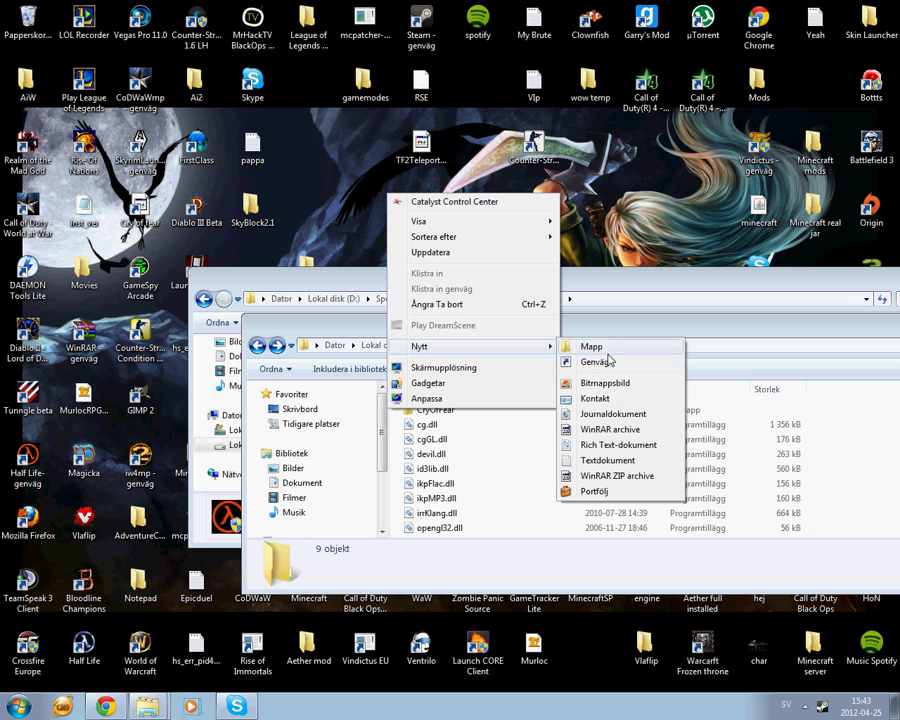
pyautogui.click(591, 347)
pyautogui.press('Return')
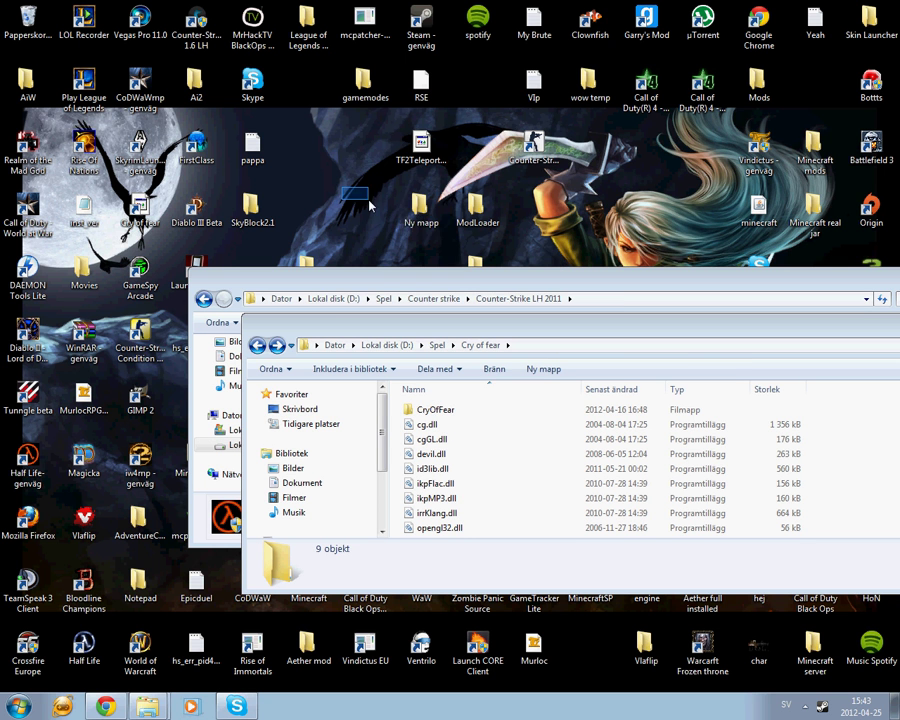
pyautogui.press('Delete')
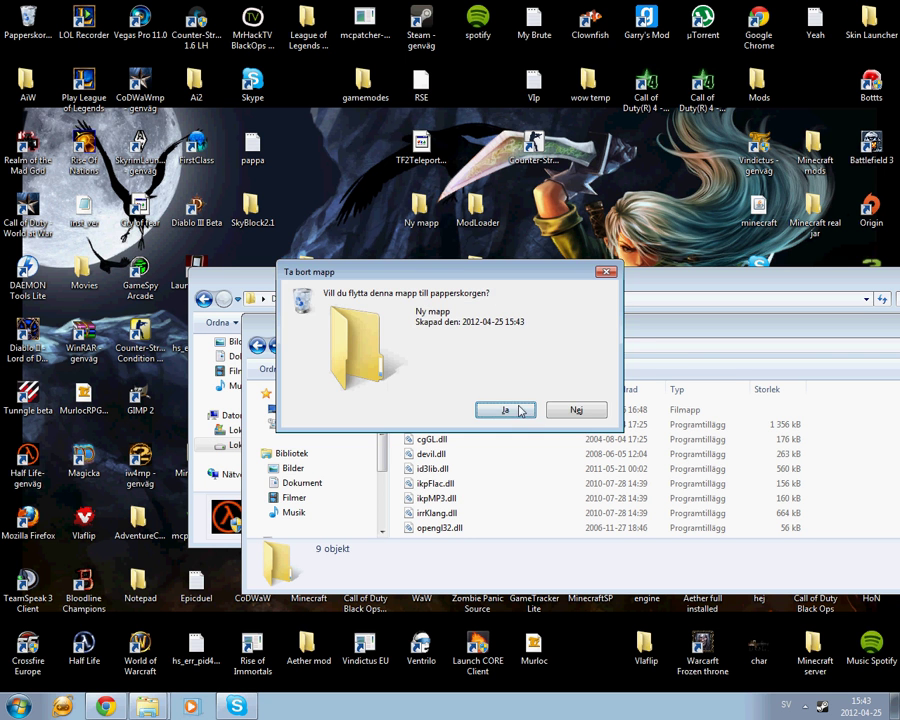
pyautogui.click(520, 411)
pyautogui.rightClick(334, 167)
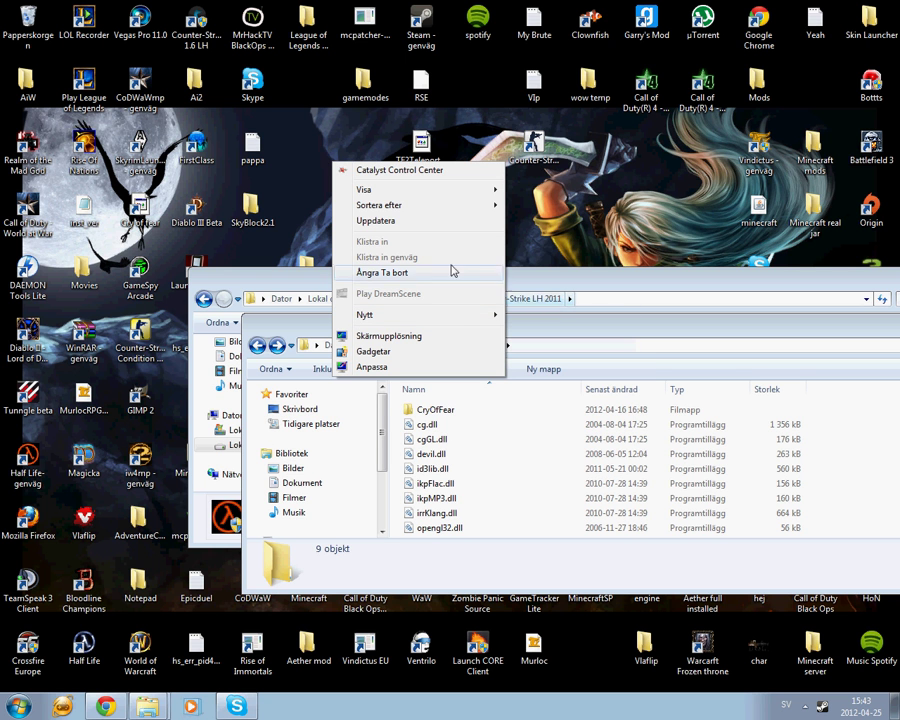
pyautogui.moveTo(418, 315)
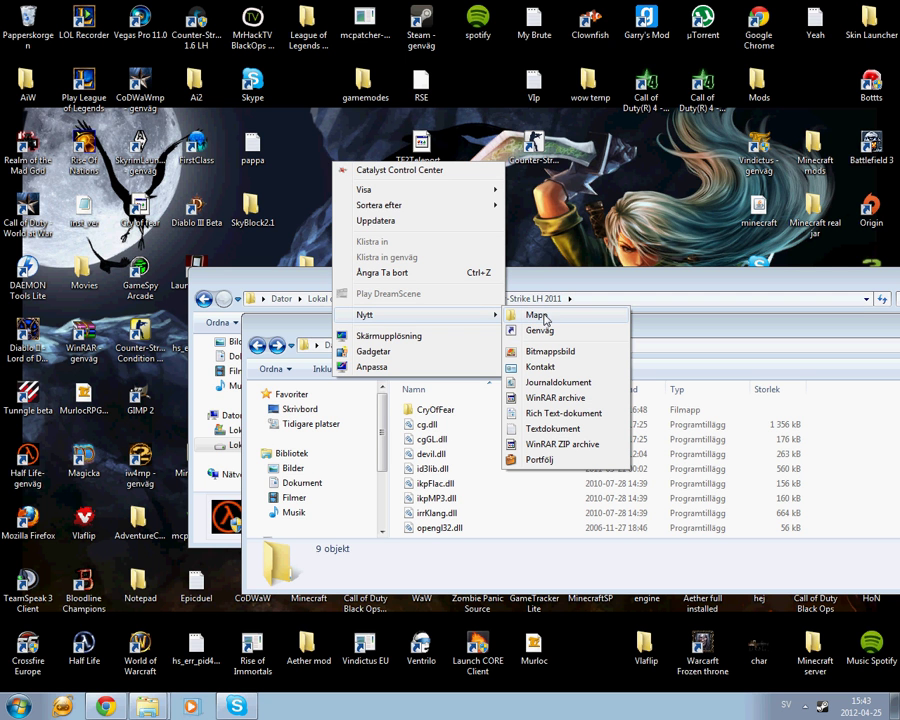
pyautogui.click(536, 315)
pyautogui.moveTo(309, 131); pyautogui.dragTo(393, 174)
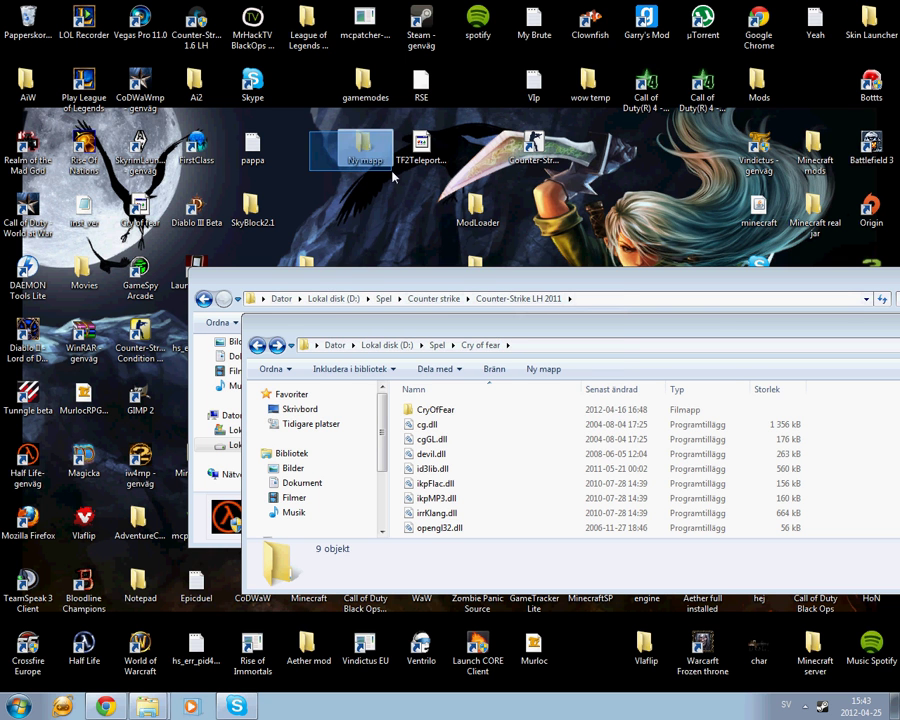
pyautogui.press('Delete')
# Select all nine Cry of fear items and right-drag them onto the Counter-Strike LH 2011 window.
pyautogui.click(503, 411)
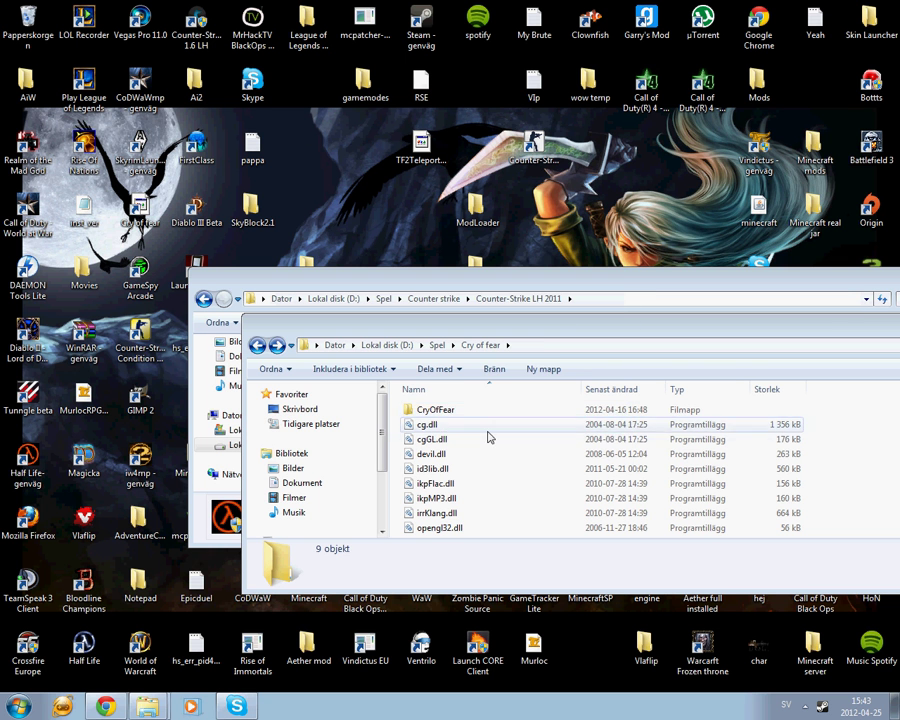
pyautogui.moveTo(488, 436); pyautogui.dragTo(462, 516)
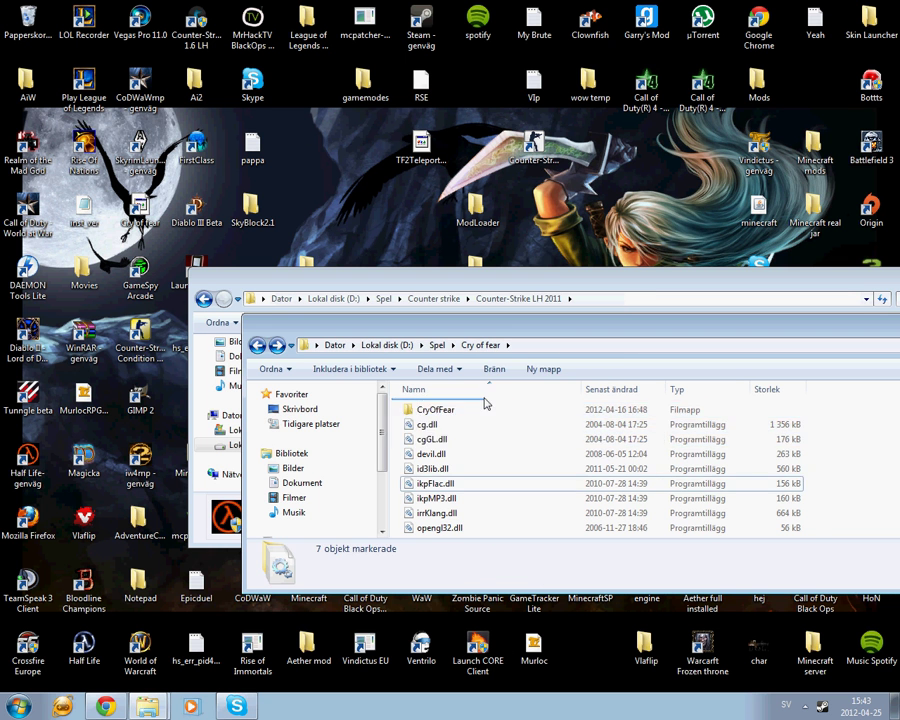
pyautogui.moveTo(405, 398)
pyautogui.mouseDown()
pyautogui.moveTo(444, 400)
pyautogui.moveTo(450, 530)
pyautogui.mouseUp()
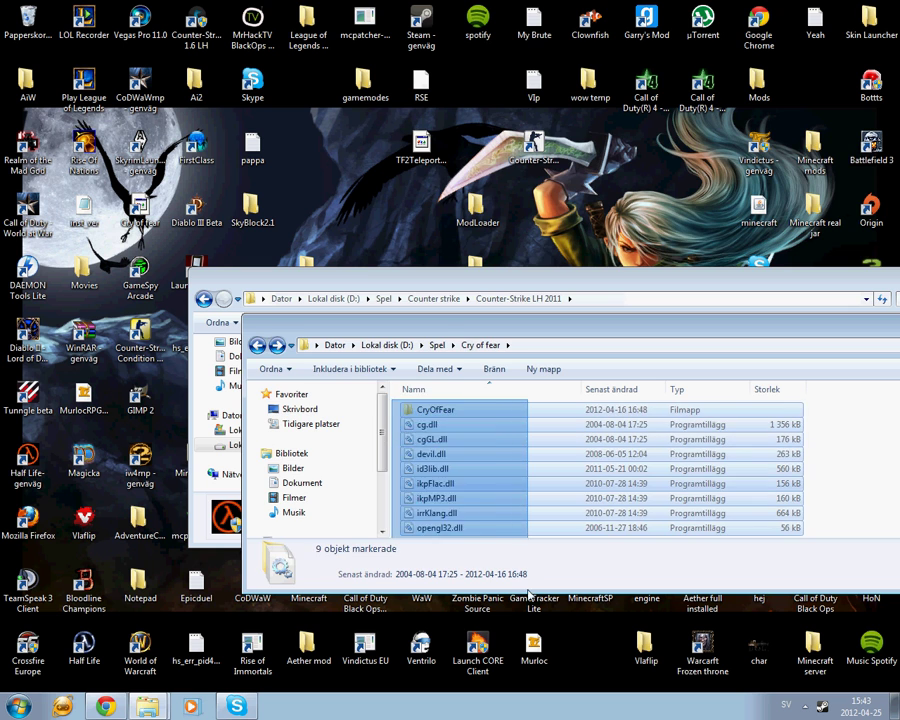
pyautogui.moveTo(450, 333)
pyautogui.mouseDown()
pyautogui.moveTo(574, 14)
pyautogui.moveTo(445, 34)
pyautogui.mouseUp()
pyautogui.moveTo(476, 186)
pyautogui.mouseDown()
pyautogui.moveTo(826, 458)
pyautogui.moveTo(766, 434)
pyautogui.mouseUp()
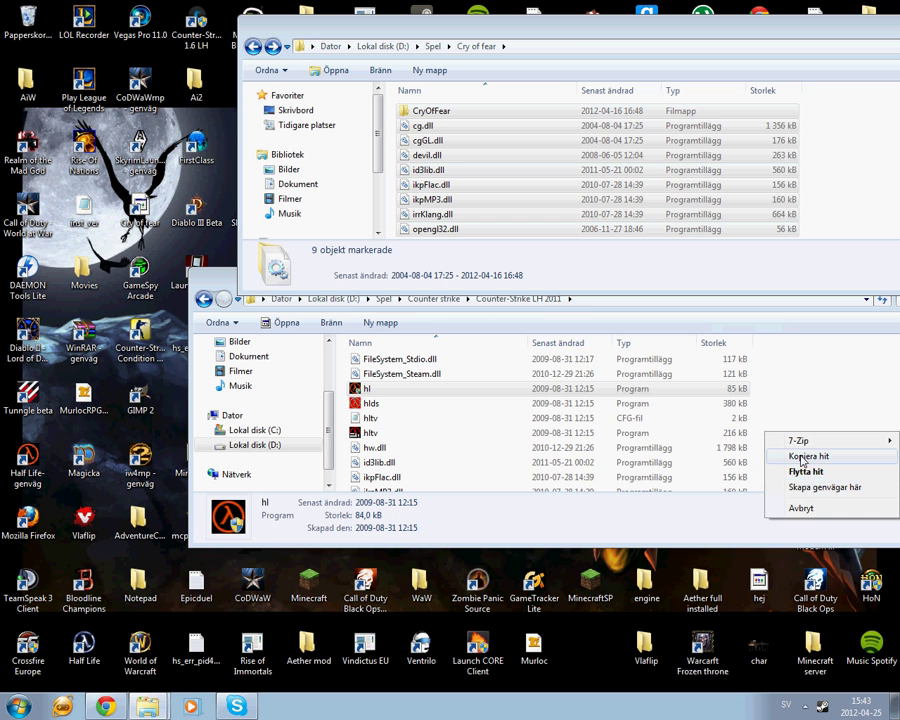
# Copy the items with Kopiera hit, replacing duplicate files and merging the CryOfFear folders.
pyautogui.click(806, 456)
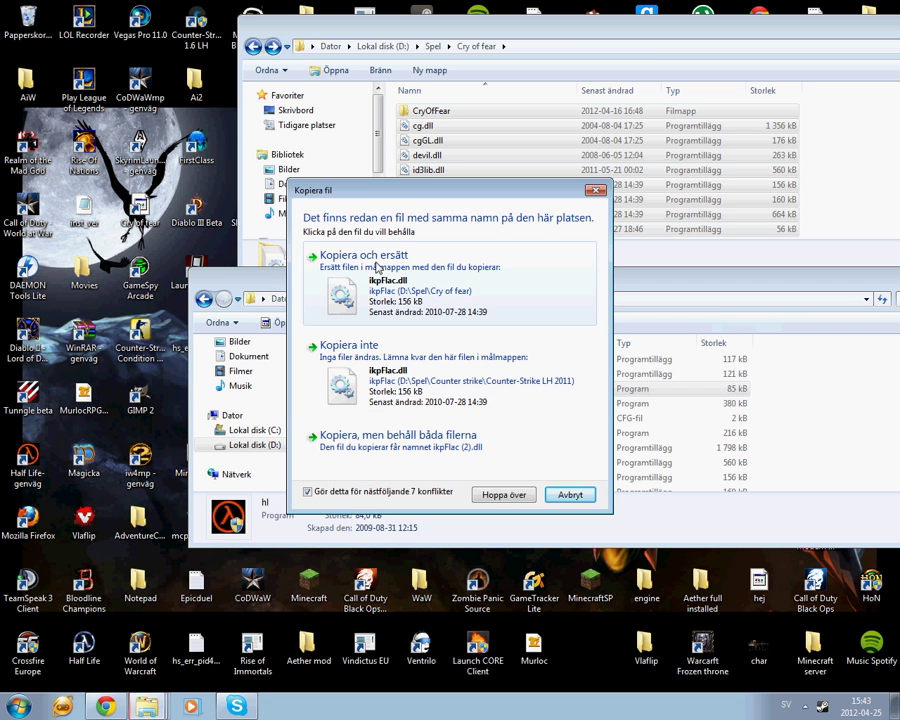
pyautogui.click(362, 284)
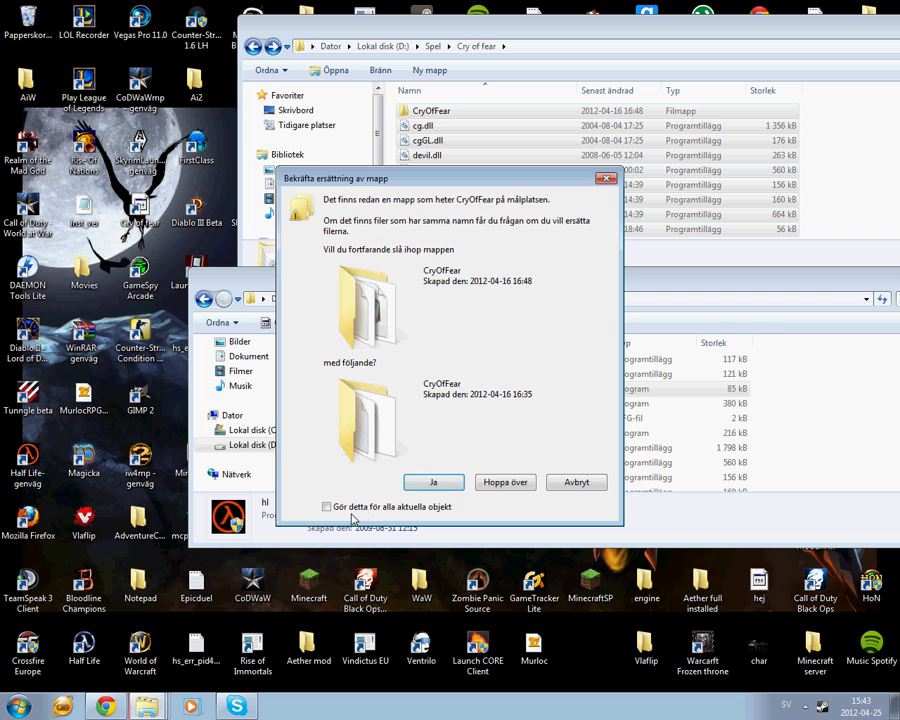
pyautogui.click(446, 478)
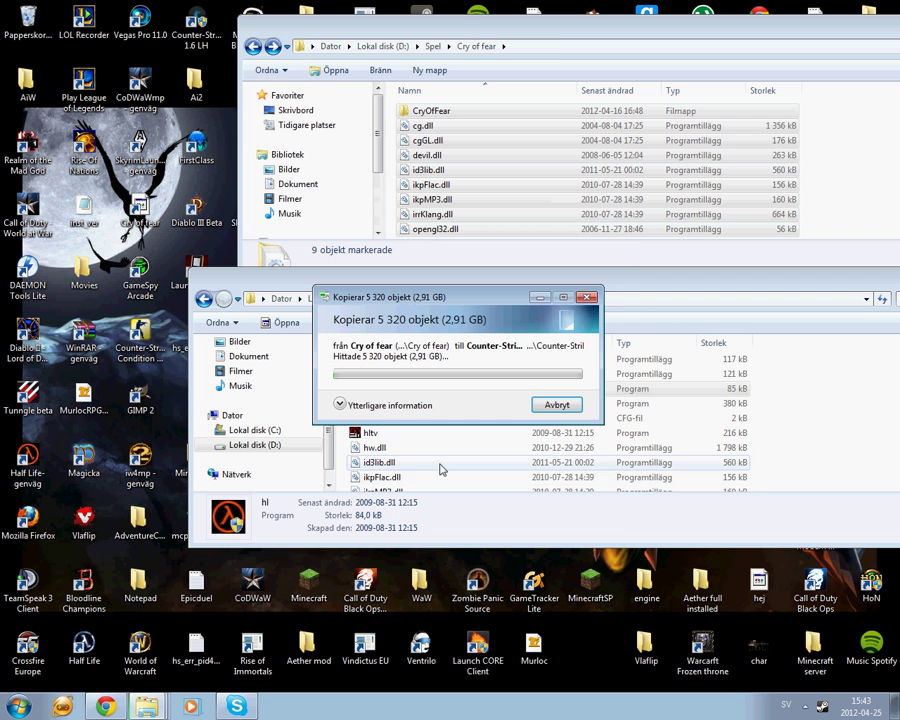
pyautogui.moveTo(418, 297); pyautogui.dragTo(498, 269)
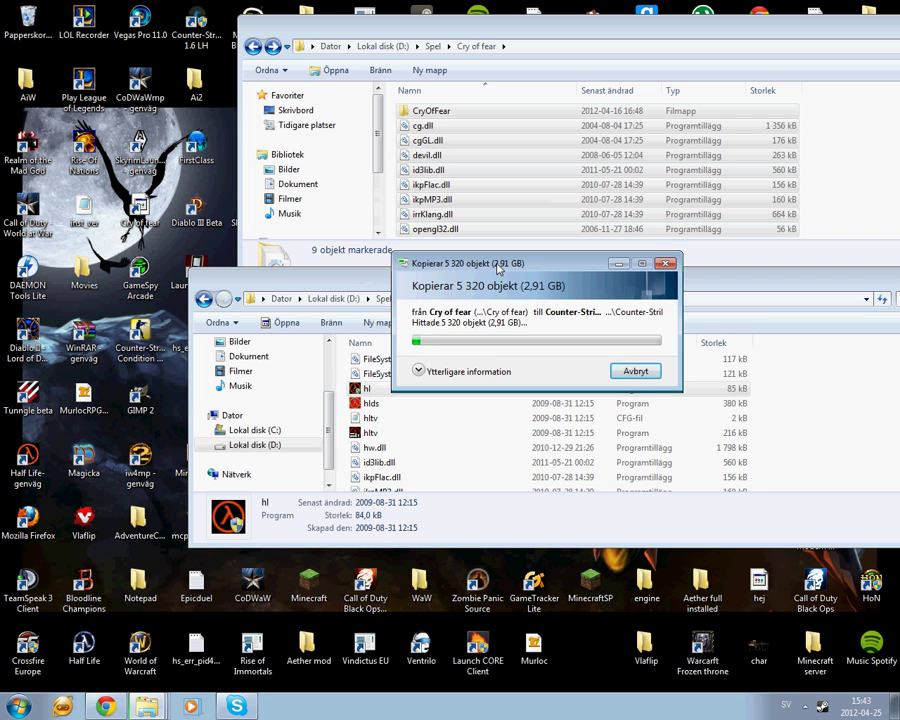
# Check the detailed copy progress, then minimize the progress window.
pyautogui.click(478, 462)
pyautogui.scroll(5, 473, 450)
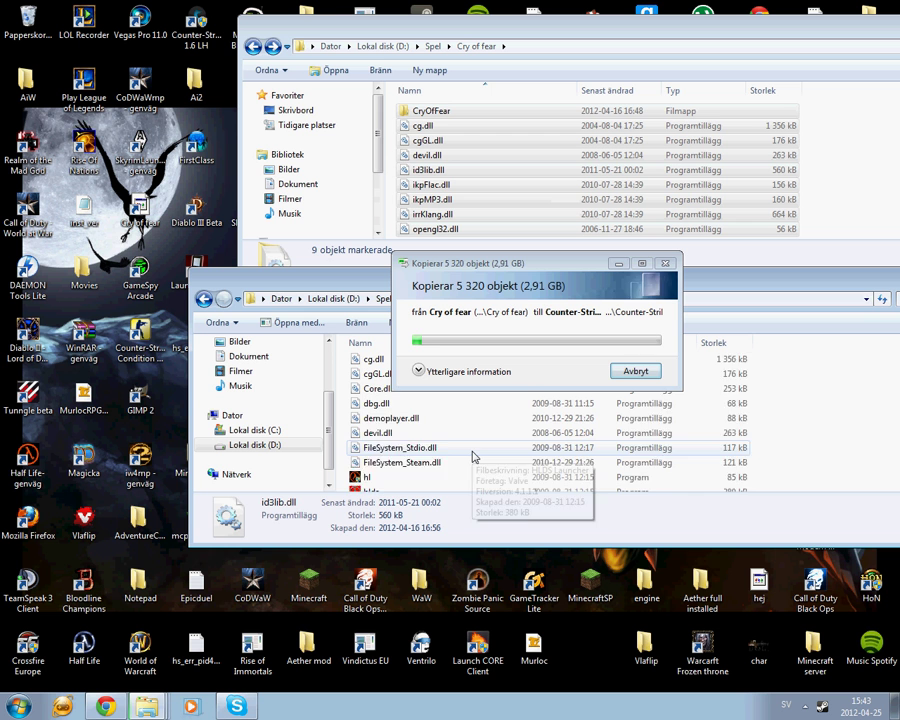
pyautogui.click(463, 427)
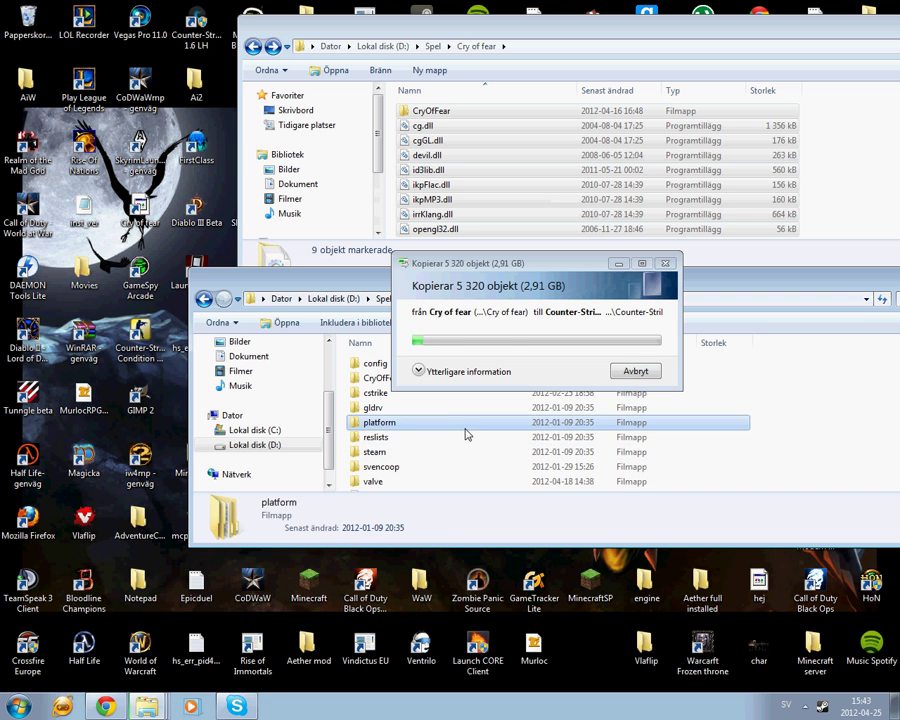
pyautogui.click(440, 372)
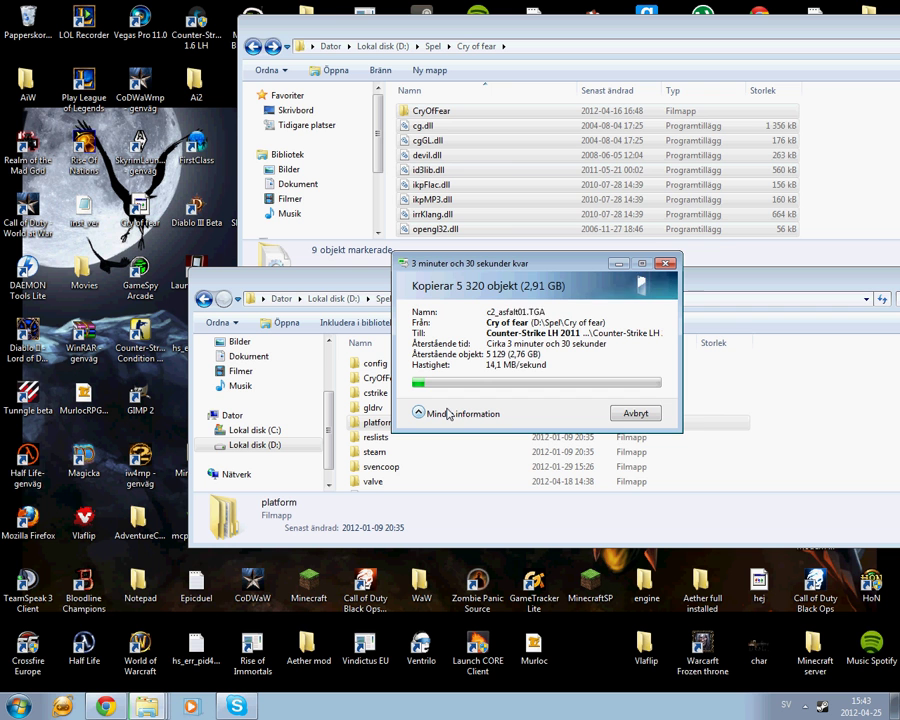
pyautogui.click(620, 265)
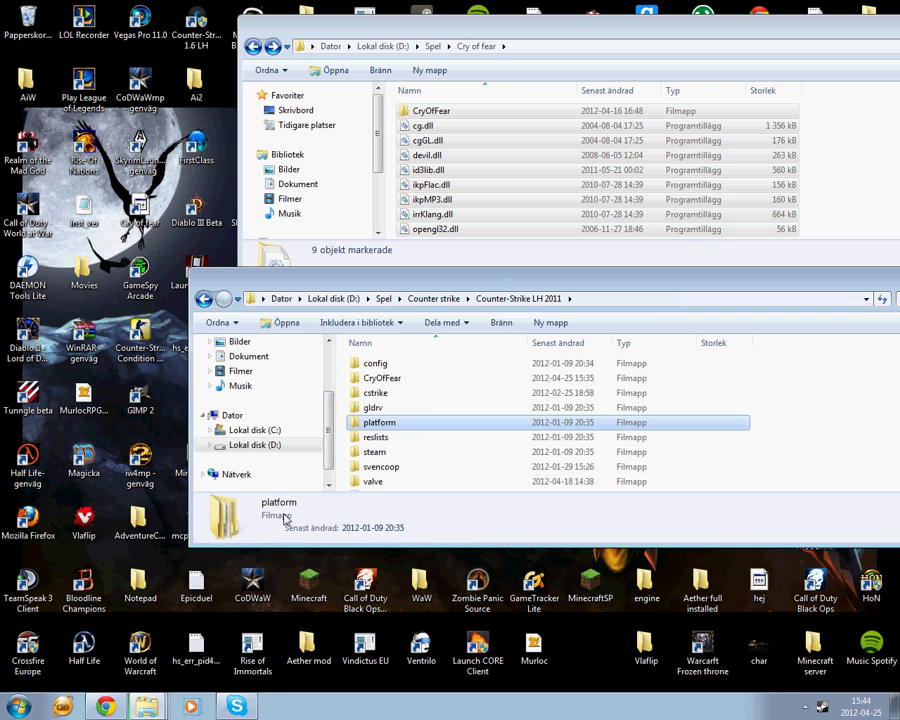
# Open the copied CryOfFear folder inside Counter-Strike LH 2011 and look through it.
pyautogui.click(400, 393)
pyautogui.scroll(-1, 395, 383)
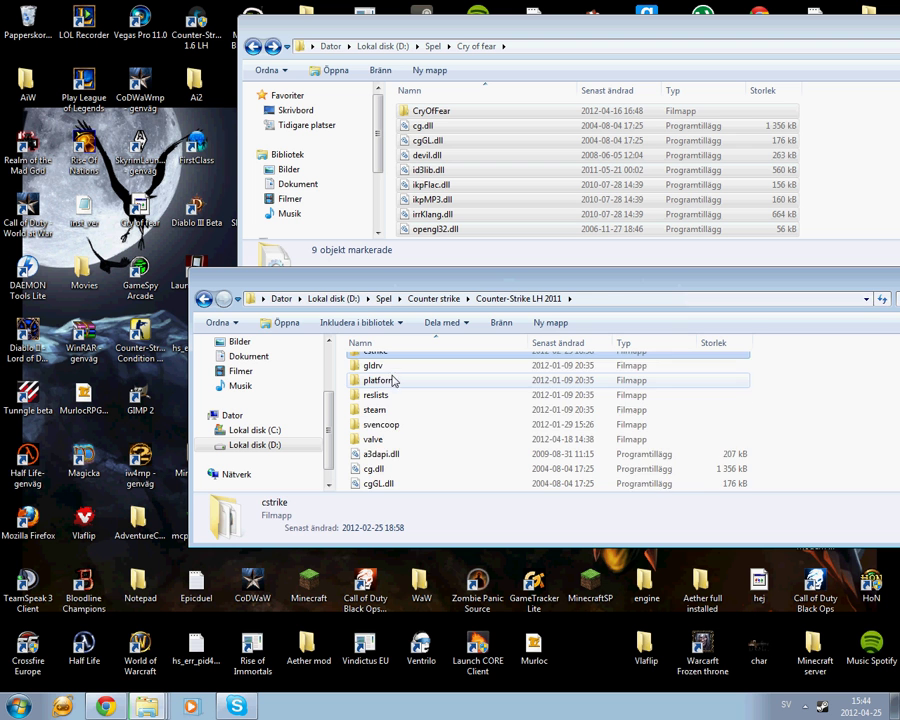
pyautogui.scroll(1, 395, 383)
pyautogui.click(390, 380)
pyautogui.doubleClick(390, 380)
pyautogui.scroll(-3, 390, 388)
pyautogui.scroll(-4, 390, 388)
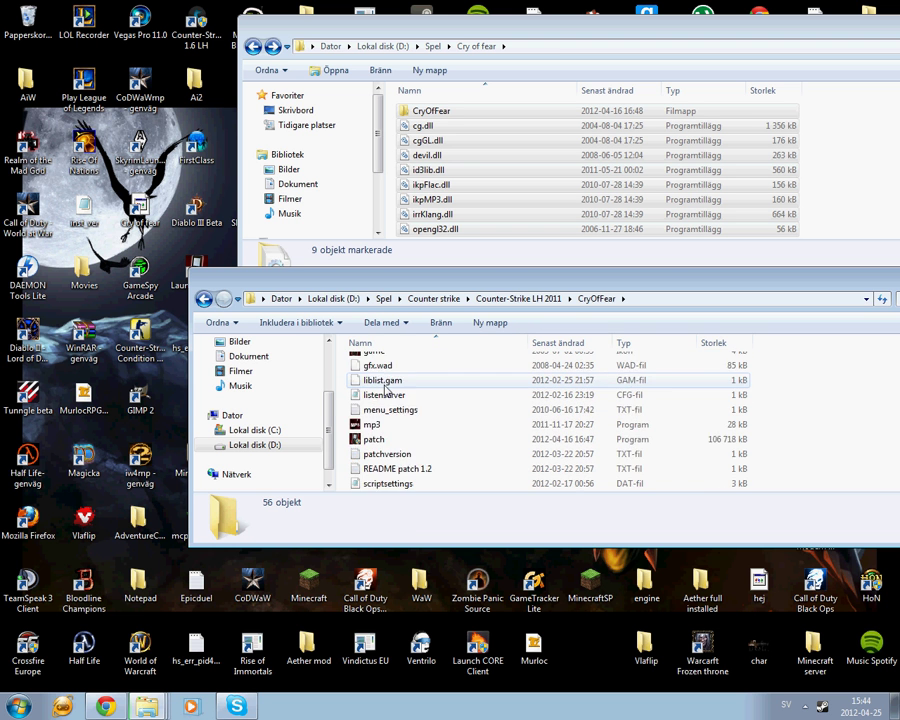
pyautogui.scroll(-5, 390, 388)
pyautogui.scroll(-1, 390, 388)
pyautogui.click(203, 299)
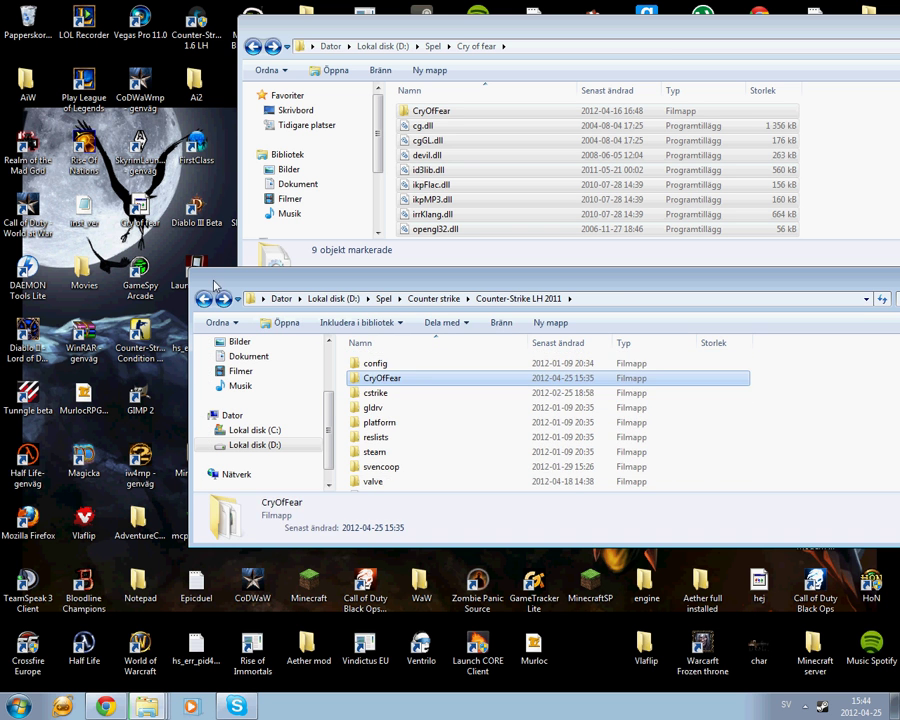
# View the Launch Cry of Fear shortcut's properties without changing anything.
pyautogui.moveTo(230, 284); pyautogui.dragTo(287, 284)
pyautogui.rightClick(200, 275)
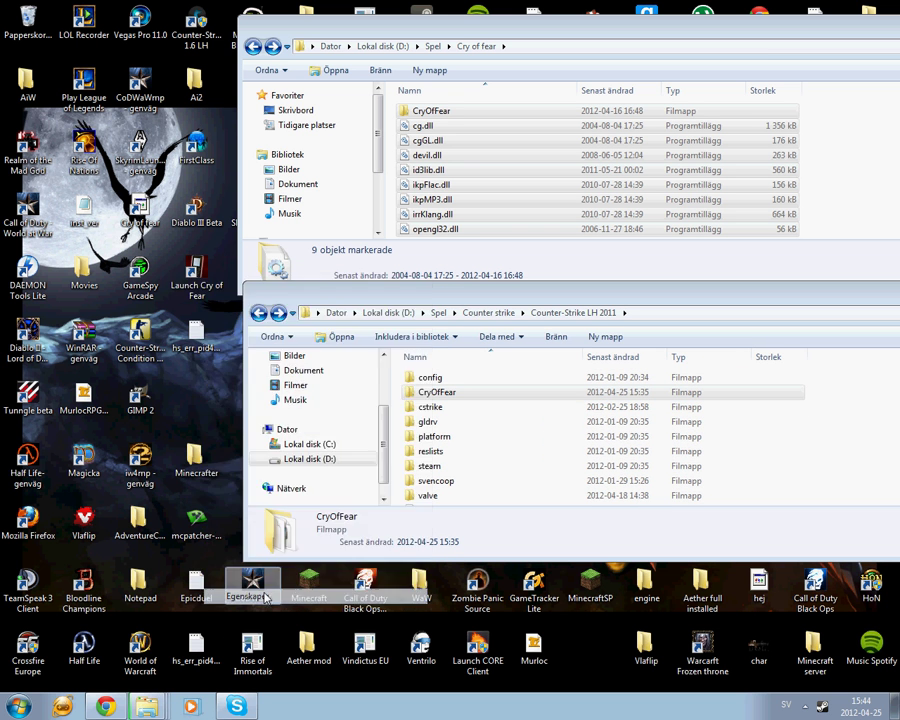
pyautogui.click(250, 596)
pyautogui.click(365, 630)
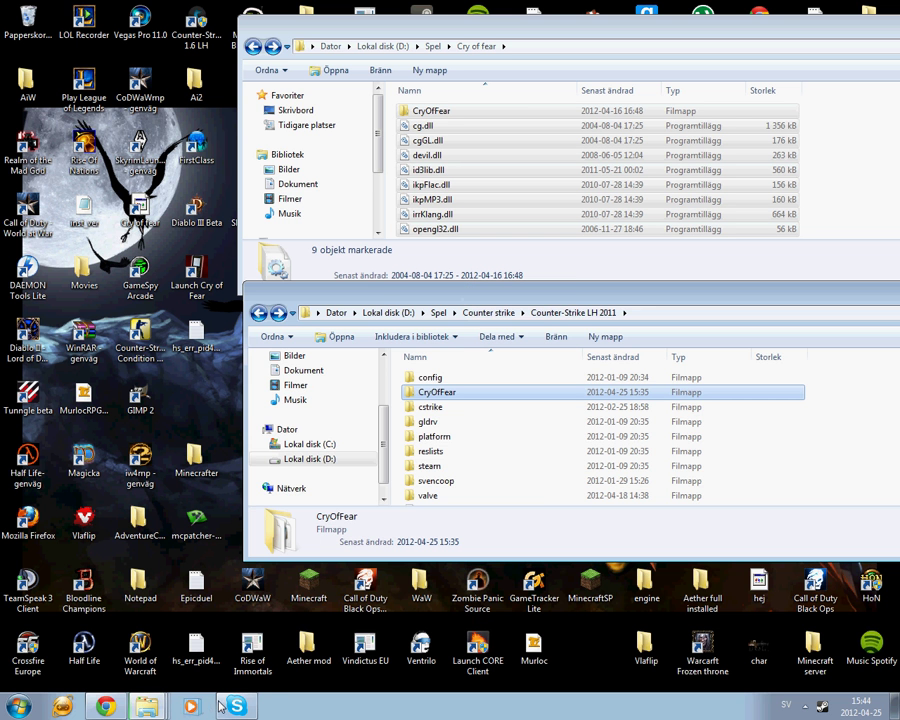
# Recheck the Launch Cry of Fear shortcut's CoFLaunchApp.exe target and hide the copy progress window.
pyautogui.moveTo(380, 298); pyautogui.dragTo(414, 505)
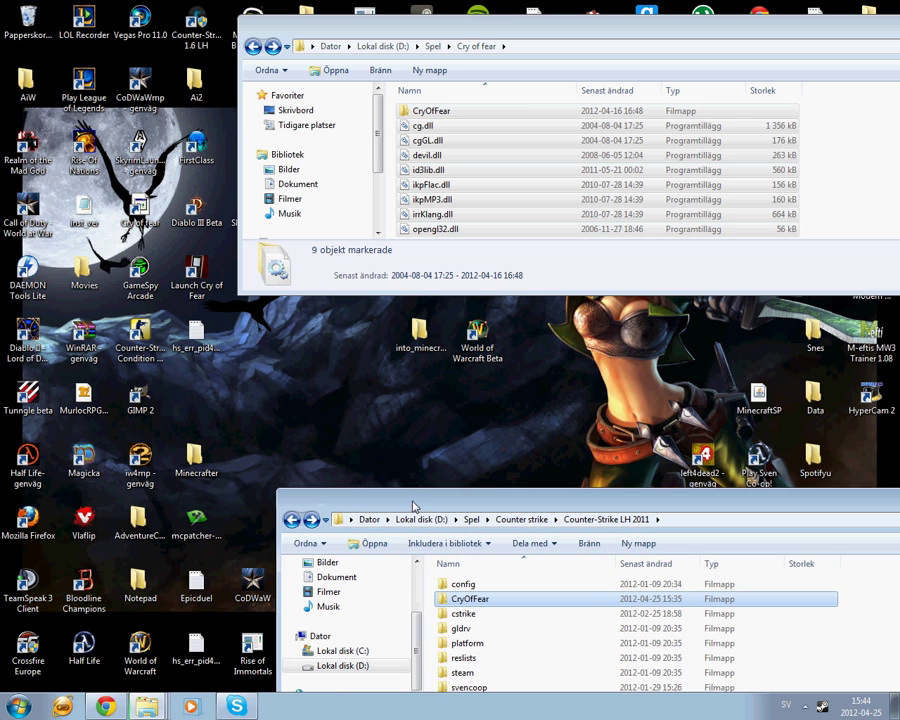
pyautogui.click(152, 680)
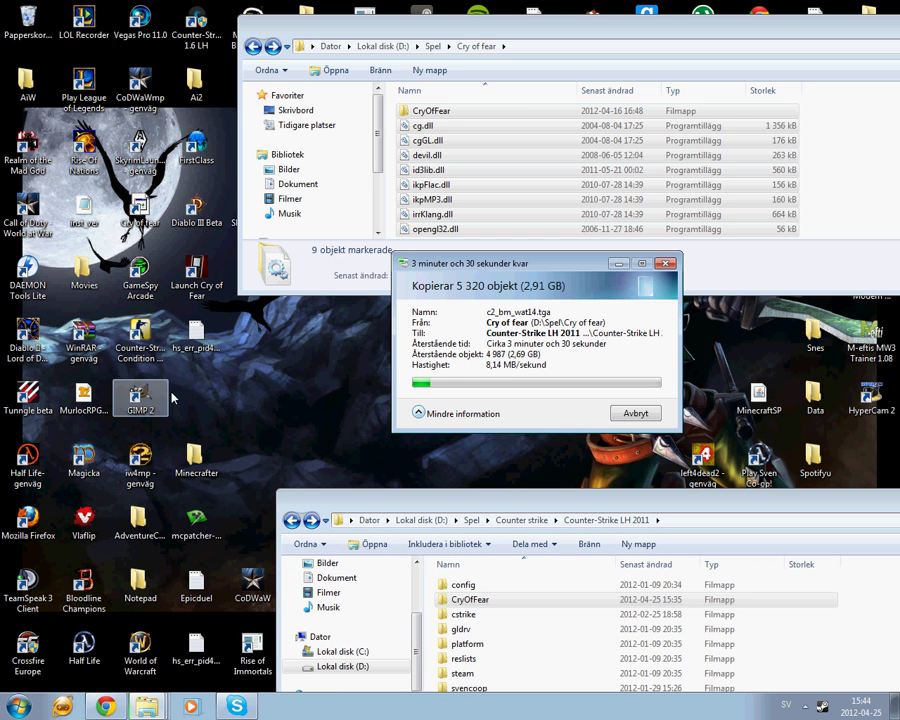
pyautogui.rightClick(180, 268)
pyautogui.click(222, 588)
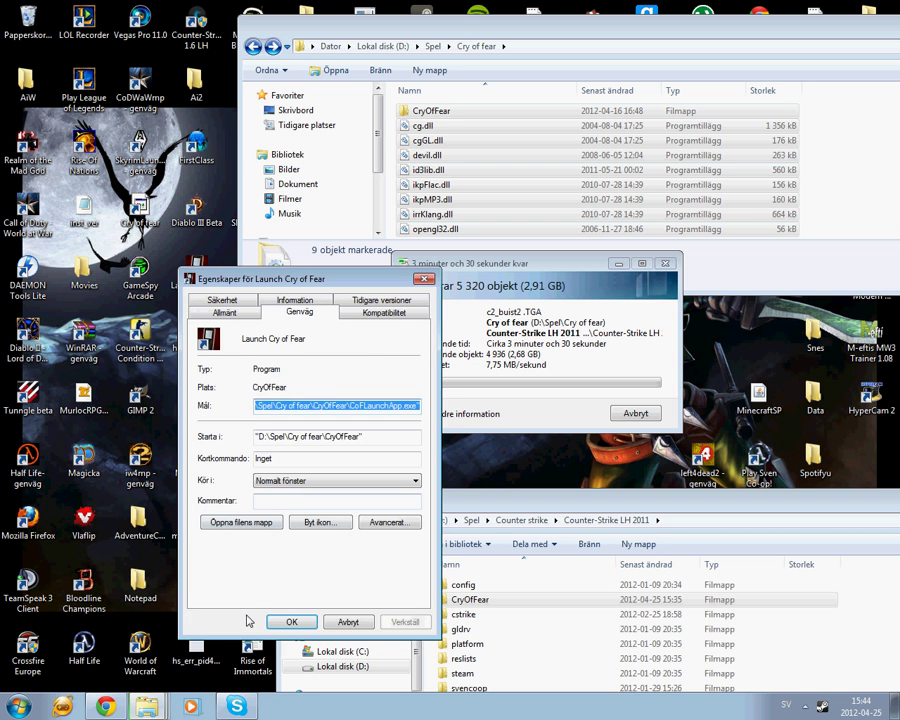
pyautogui.click(348, 619)
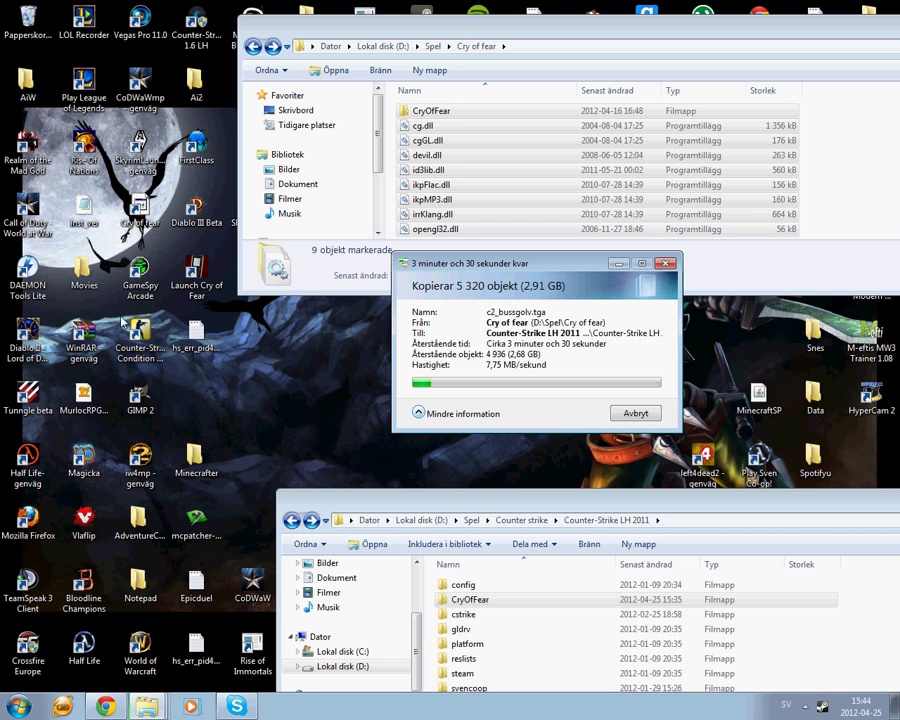
pyautogui.click(620, 263)
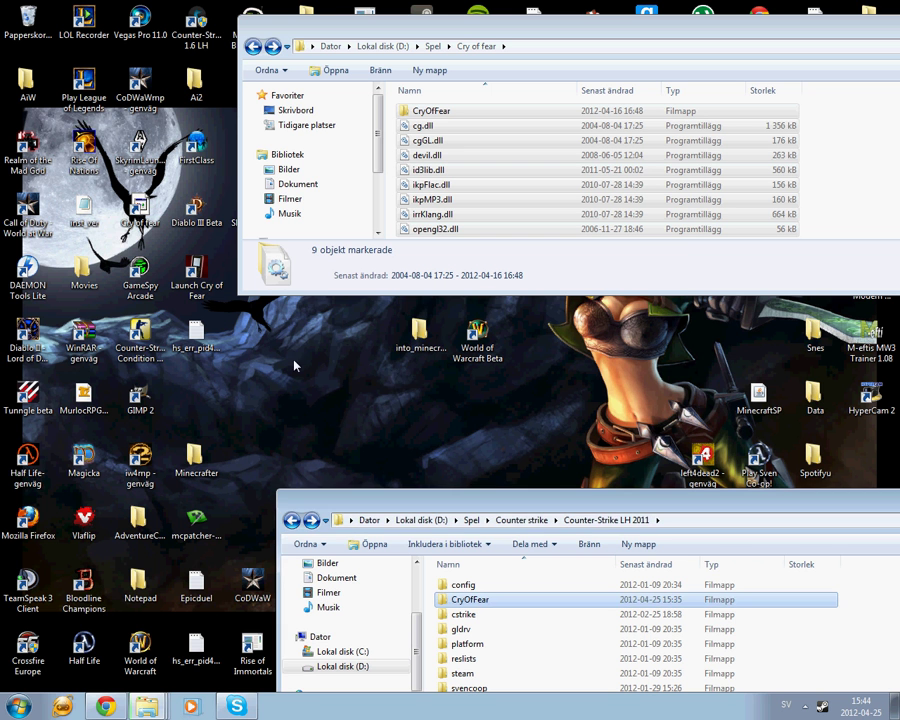
pyautogui.moveTo(300, 372)
pyautogui.mouseDown()
pyautogui.moveTo(421, 333)
pyautogui.moveTo(310, 350)
pyautogui.mouseUp()
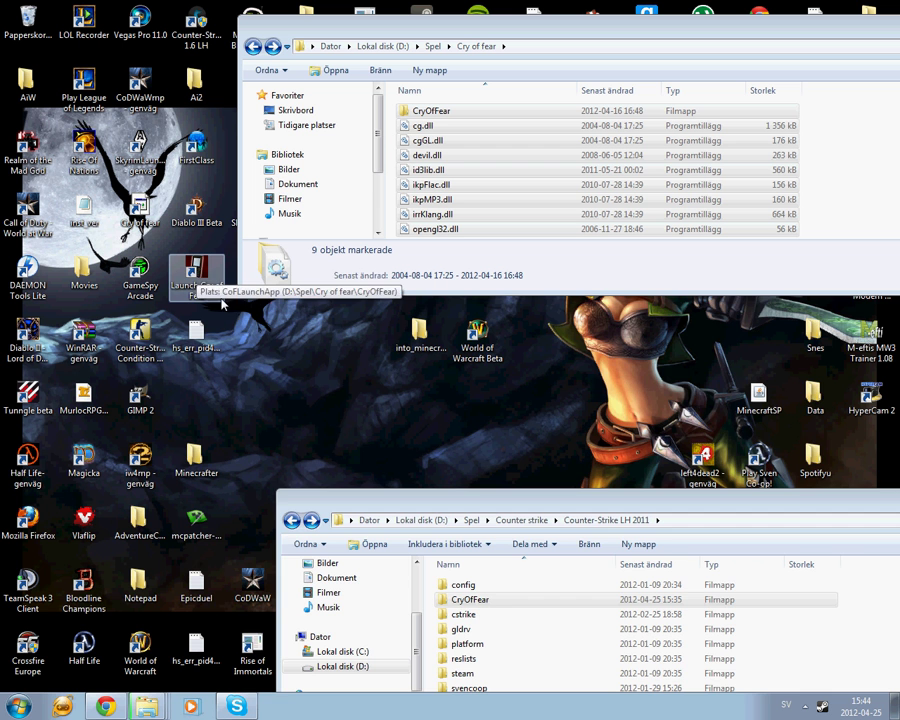
# Move the Counter-Strike LH 2011 window up and scroll to the hl program.
pyautogui.moveTo(432, 497)
pyautogui.mouseDown()
pyautogui.moveTo(319, 343)
pyautogui.moveTo(326, 310)
pyautogui.mouseUp()
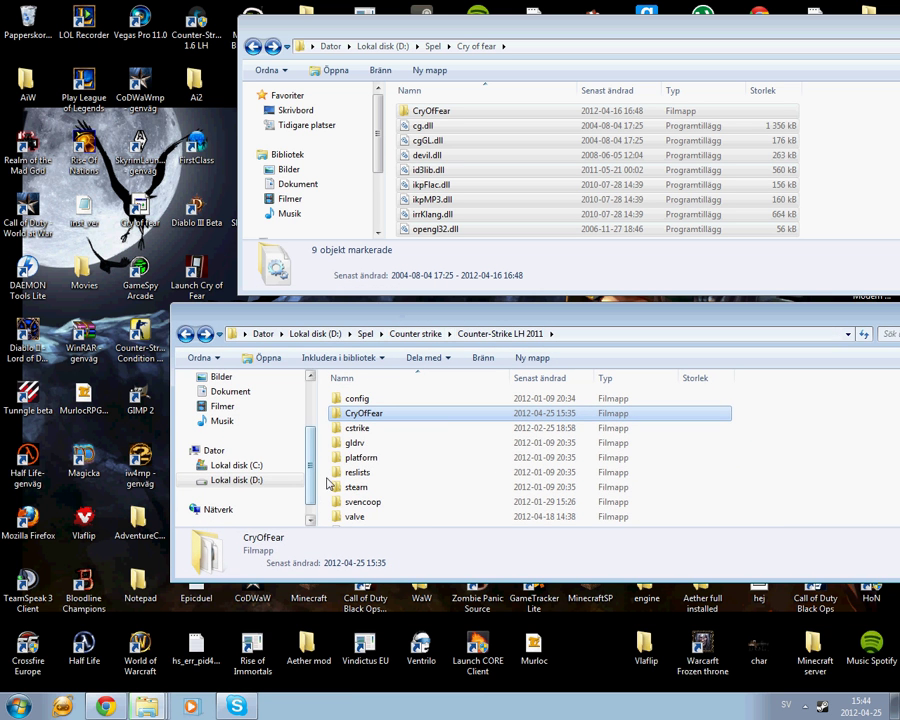
pyautogui.scroll(-2, 421, 491)
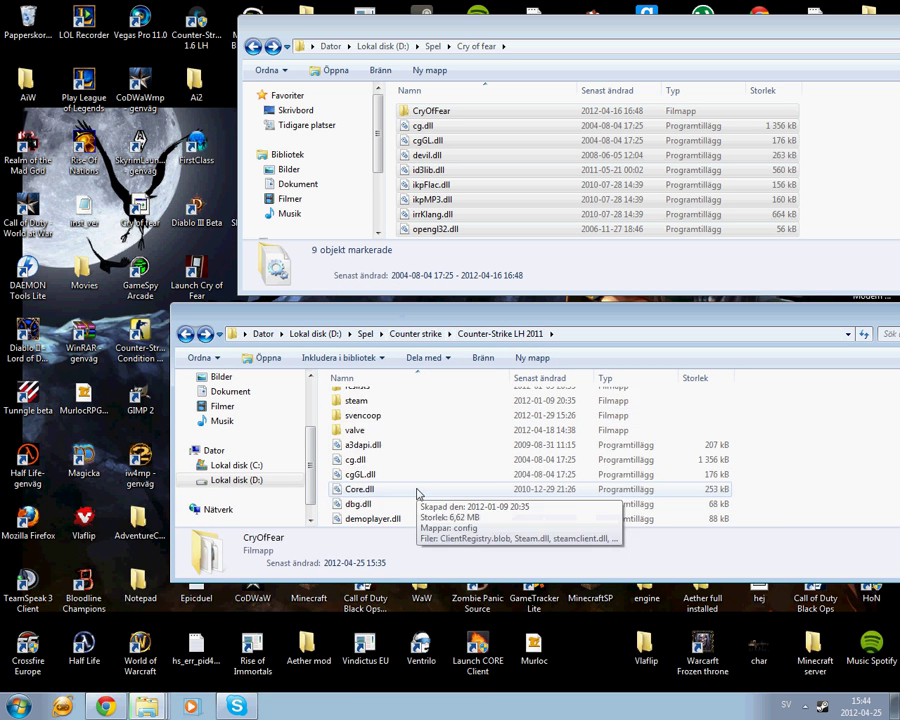
pyautogui.scroll(-4, 400, 450)
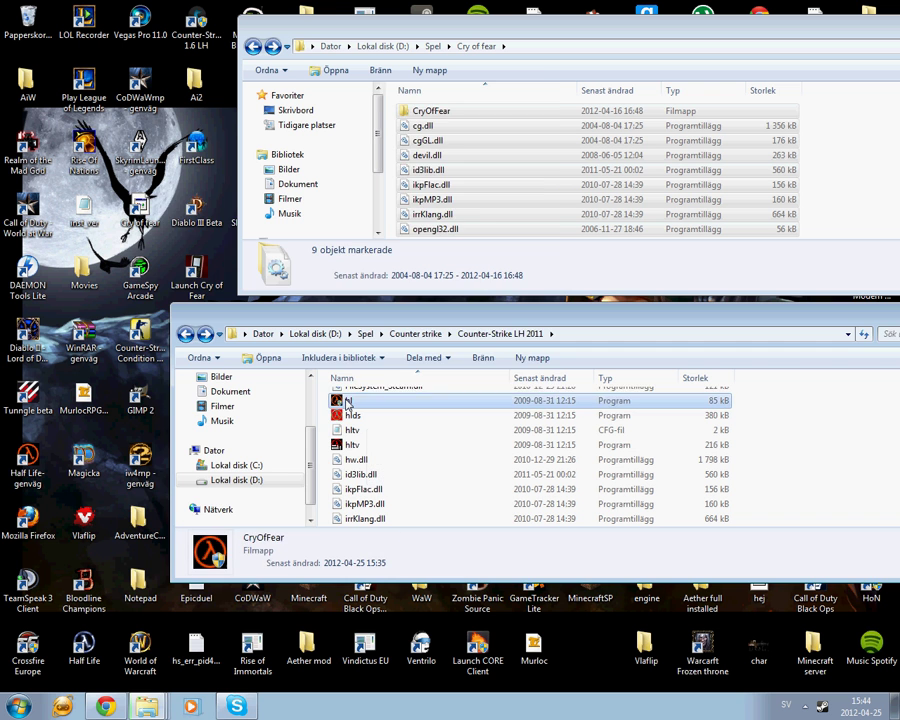
pyautogui.rightClick(484, 400)
pyautogui.press('Escape')
# Set the Cry of fear shortcut target to hl.exe -console -numericping -game CryOfFear and apply.
pyautogui.rightClick(136, 215)
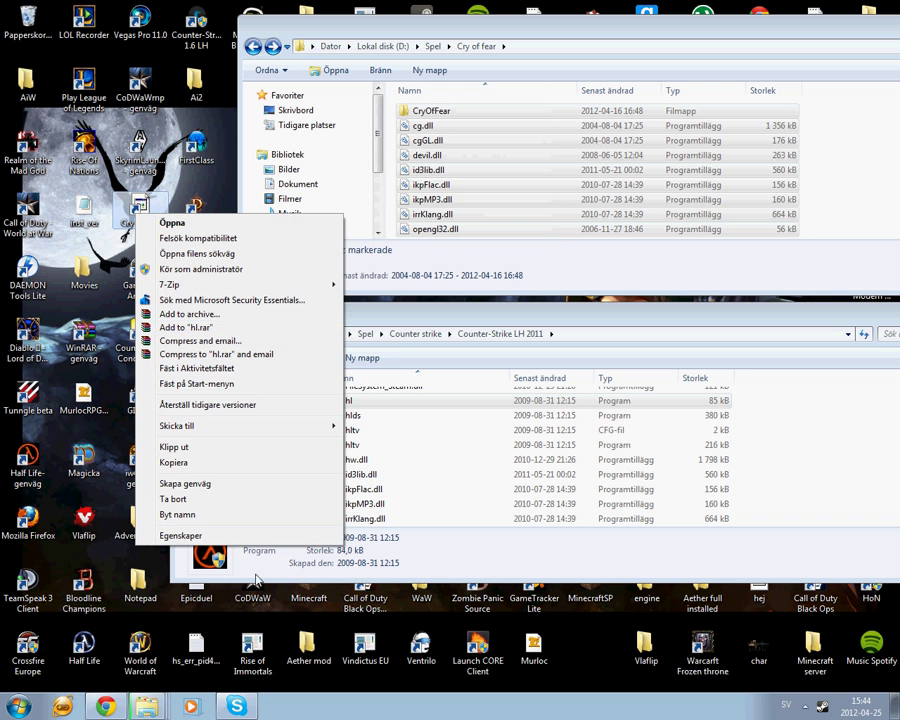
pyautogui.click(203, 533)
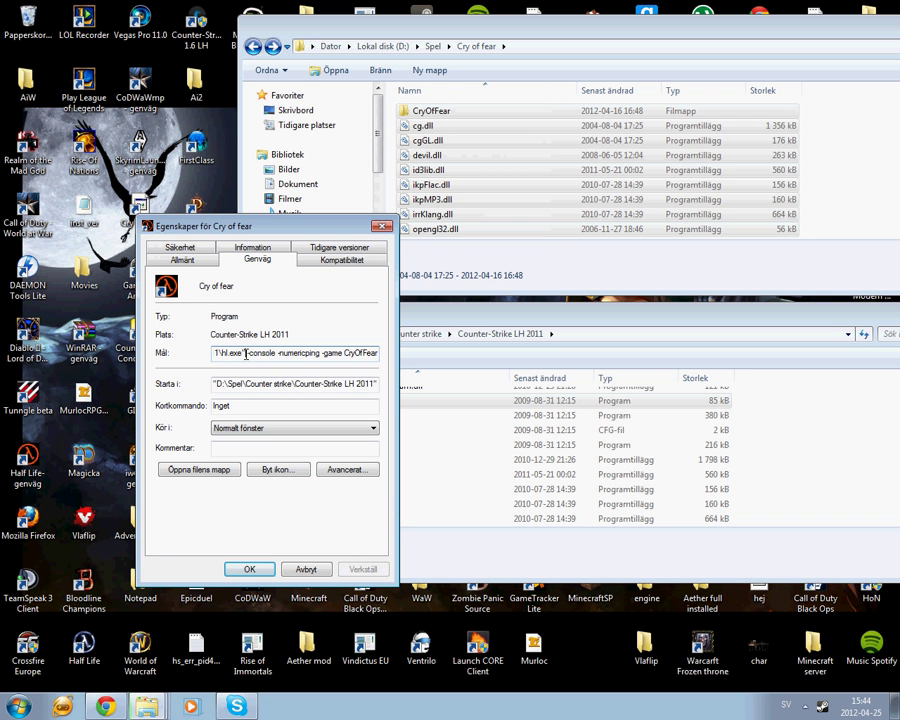
pyautogui.moveTo(250, 359); pyautogui.dragTo(355, 370)
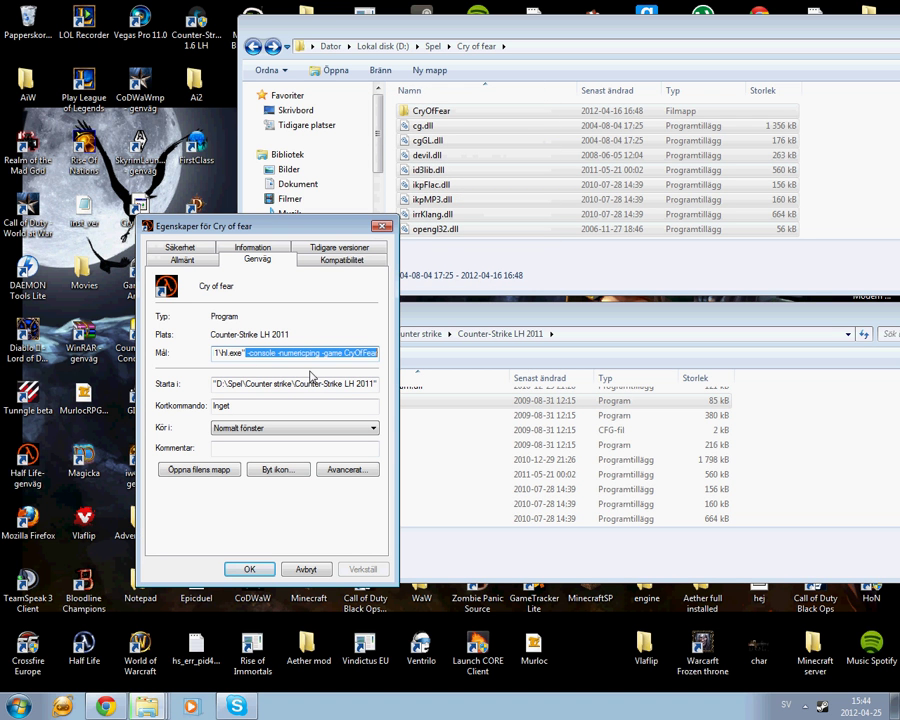
pyautogui.press('BackSpace')
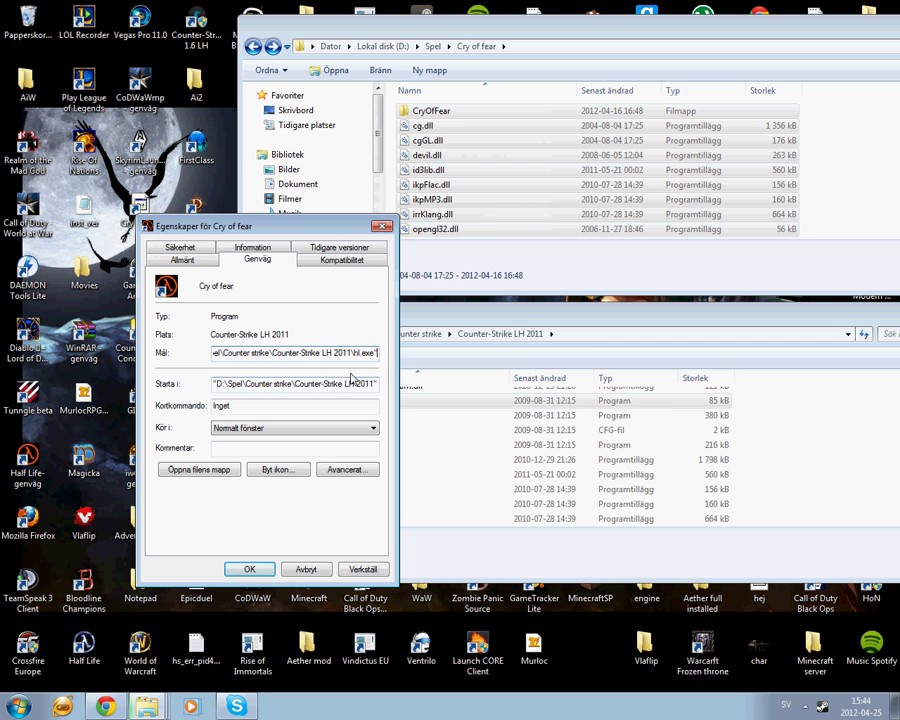
pyautogui.moveTo(287, 352); pyautogui.dragTo(527, 363)
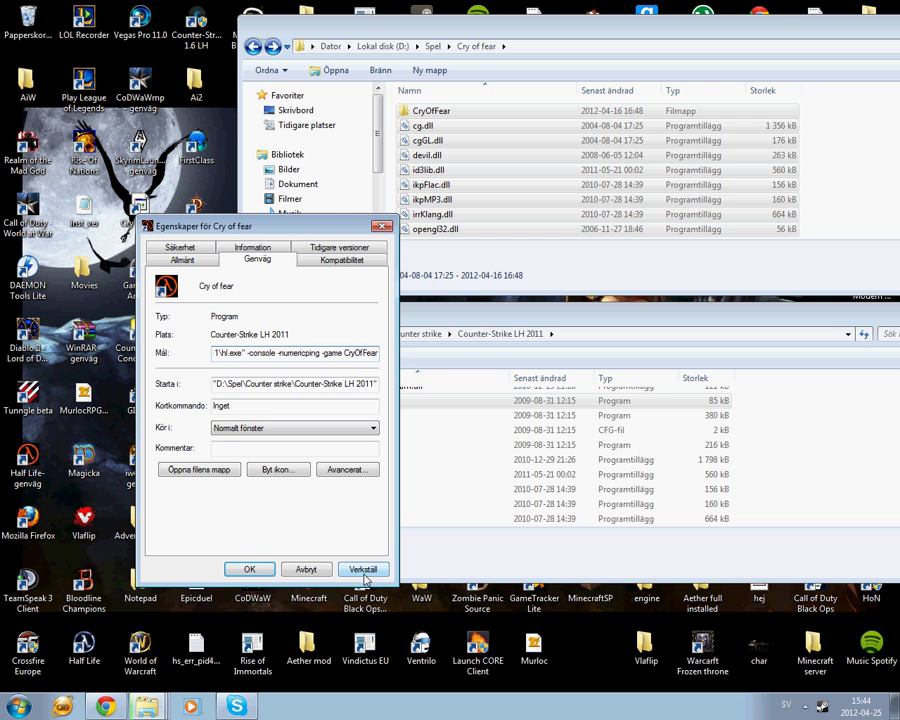
pyautogui.click(363, 570)
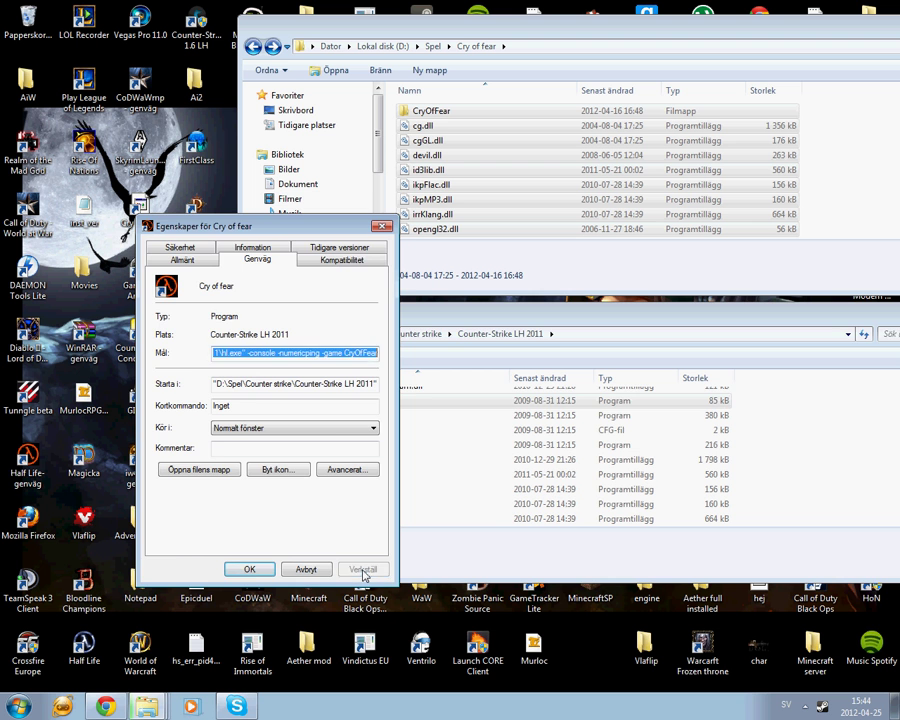
pyautogui.click(248, 570)
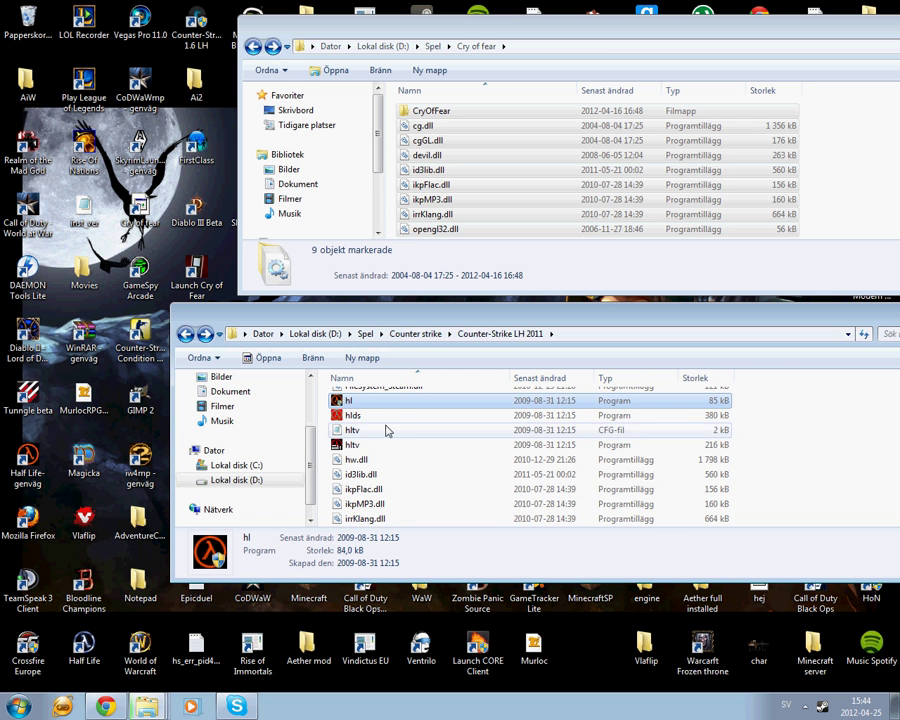
# Move the Counter-Strike LH 2011 window left and scroll through its contents.
pyautogui.scroll(2, 386, 428)
pyautogui.scroll(3, 388, 430)
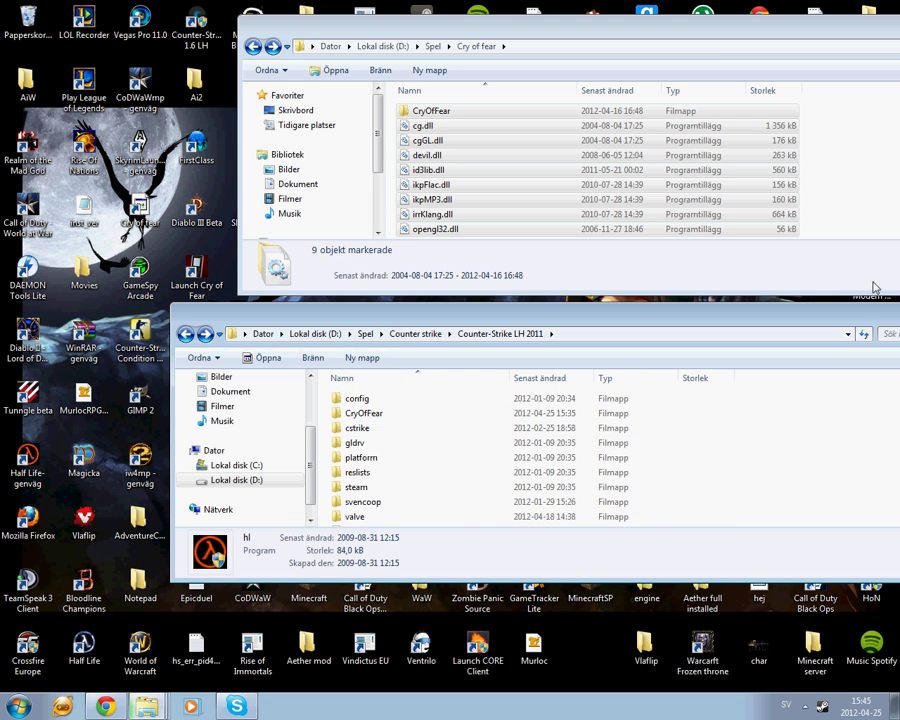
pyautogui.moveTo(842, 322); pyautogui.dragTo(672, 317)
pyautogui.scroll(-5, 434, 428)
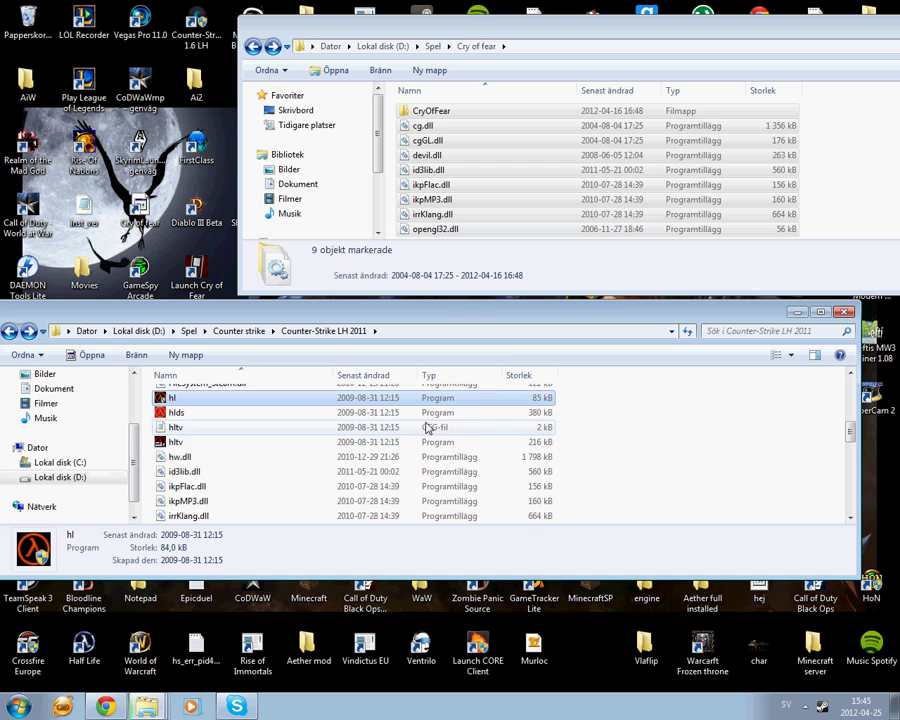
pyautogui.scroll(1, 180, 440)
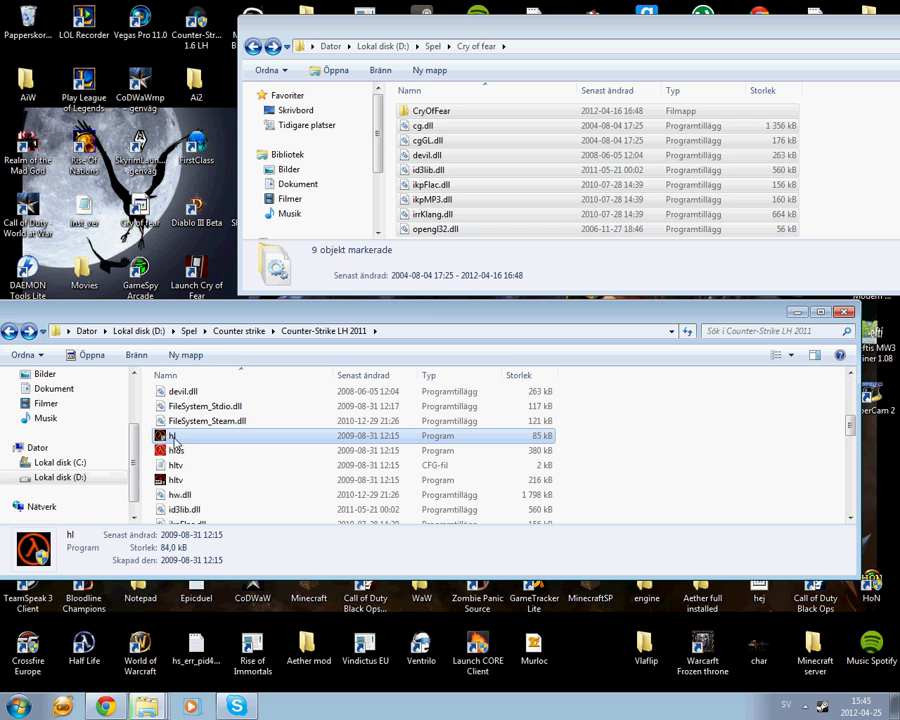
# Close the Counter-Strike LH 2011 and Cry of fear folder windows.
pyautogui.click(842, 314)
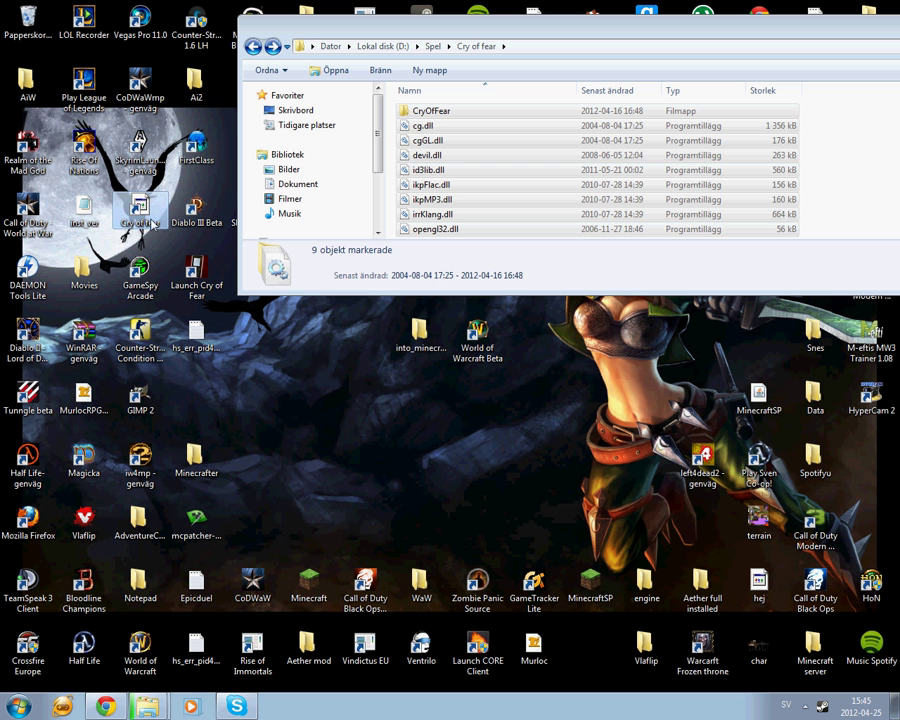
pyautogui.rightClick(158, 195)
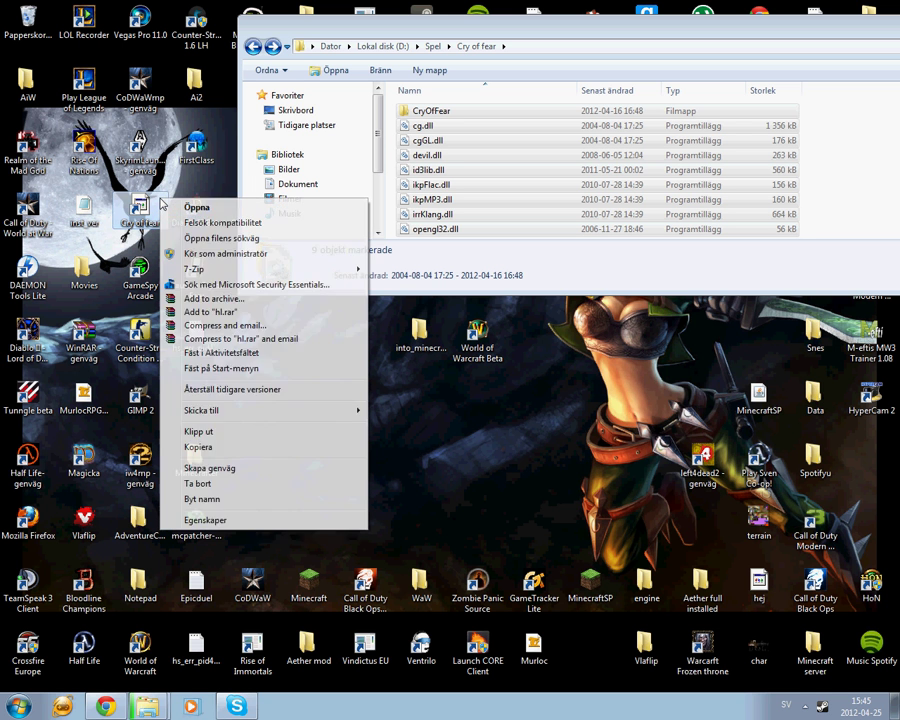
pyautogui.click(475, 388)
pyautogui.moveTo(475, 388); pyautogui.dragTo(627, 212)
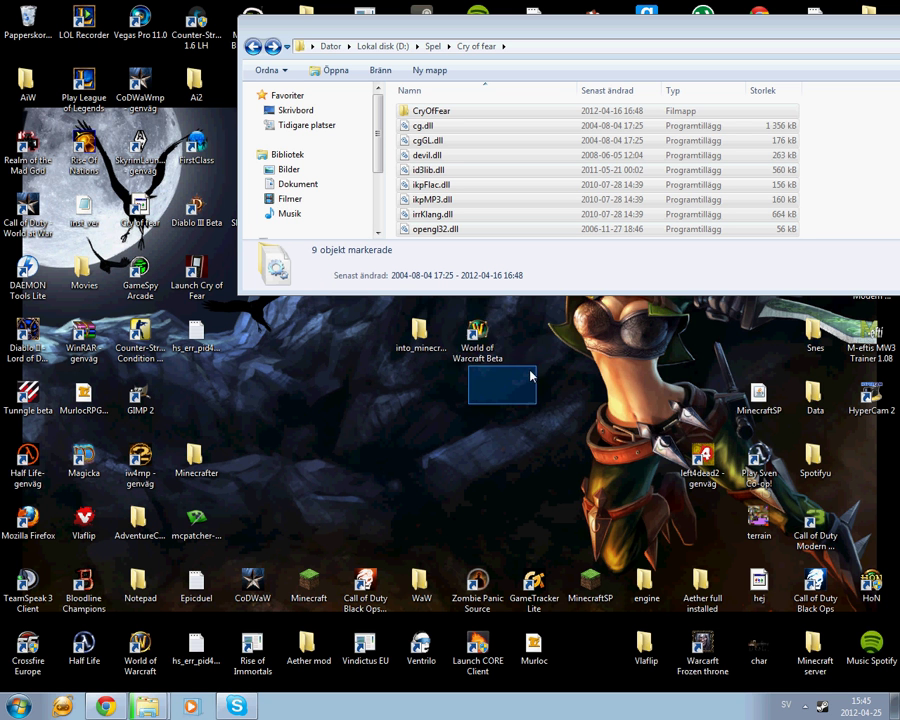
pyautogui.moveTo(589, 30); pyautogui.dragTo(414, 155)
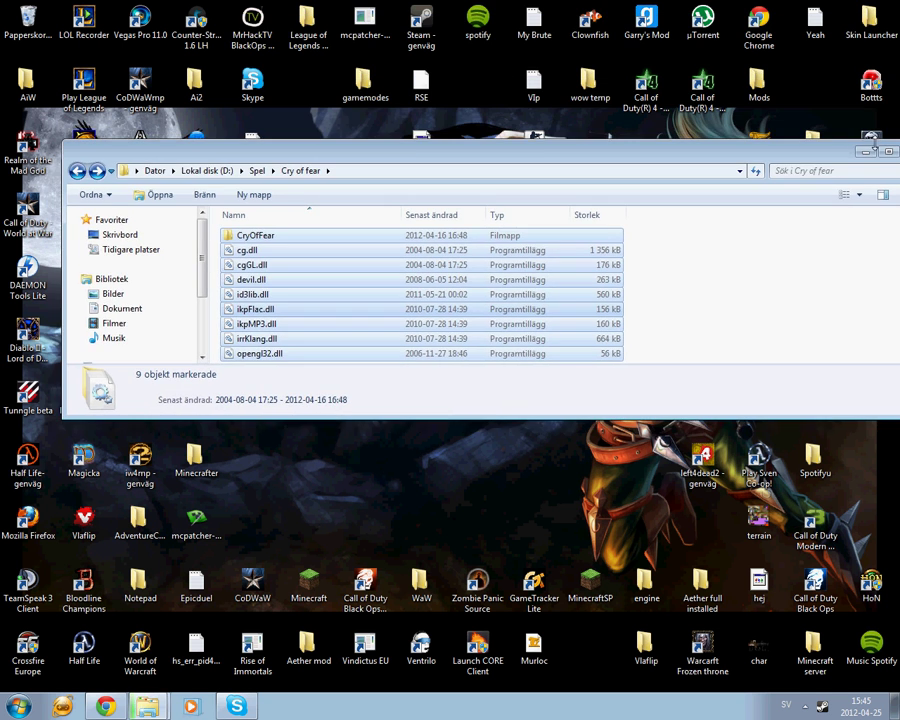
pyautogui.moveTo(885, 152); pyautogui.dragTo(765, 150)
pyautogui.click(765, 150)
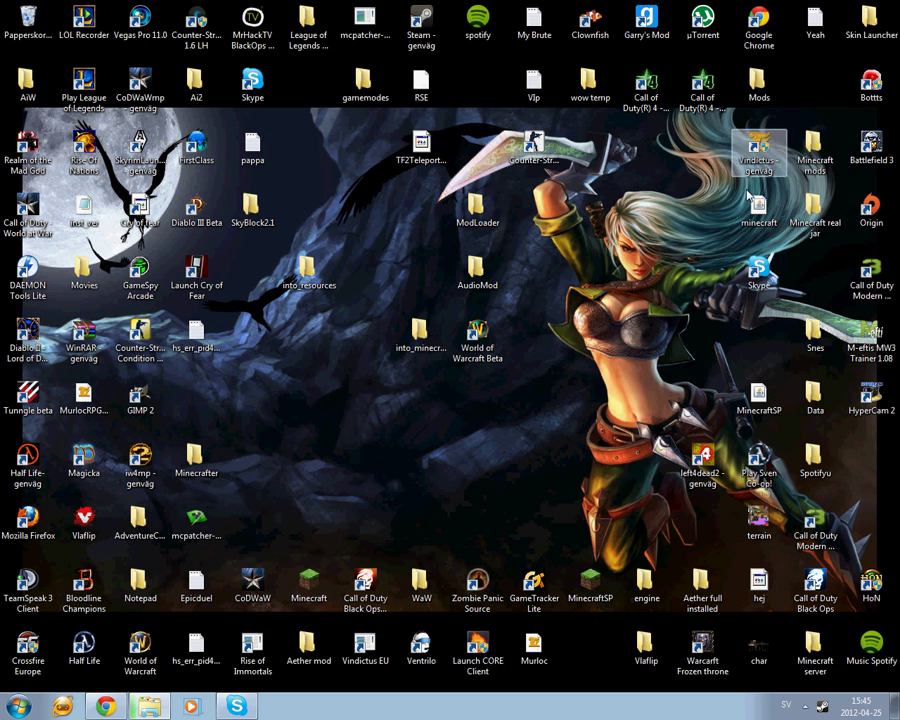
# Switch to Chrome and show the Hotfile lh2011.exe download tab.
pyautogui.click(110, 706)
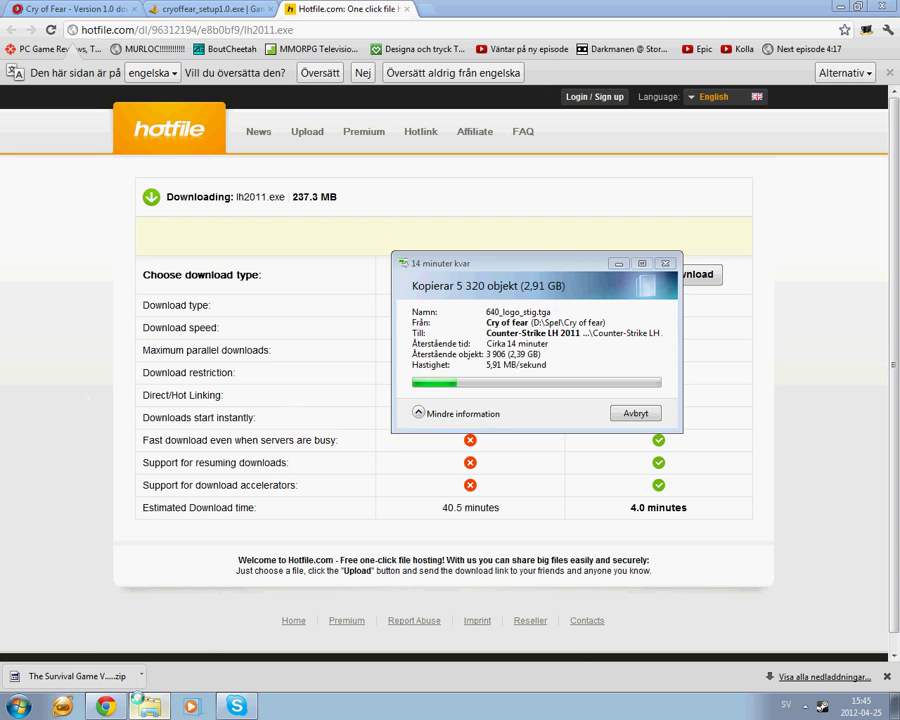
pyautogui.click(170, 6)
pyautogui.hotkey('ctrl', 'Tab')
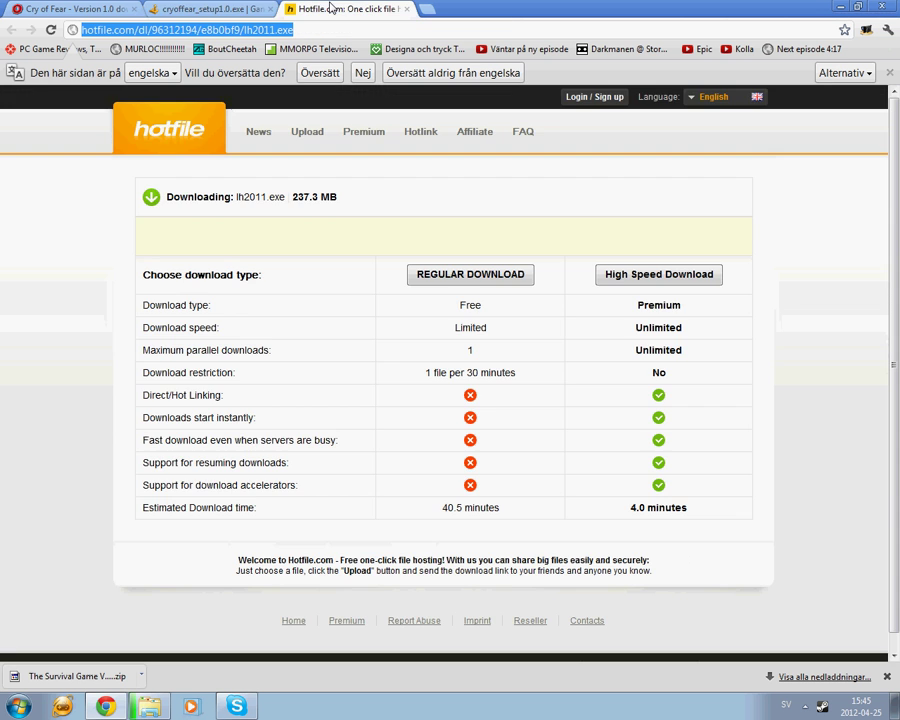